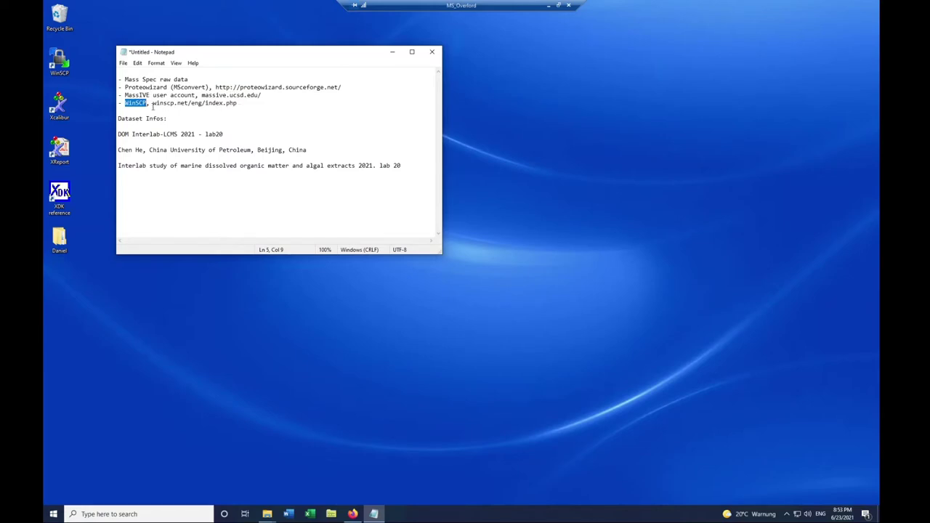
Highlight the Dataset Infos heading in the notes, then minimize Notepad
{"action": "left_click_drag", "start_coordinate": [125, 118], "coordinate": [148, 118]}
{"action": "left_click", "coordinate": [393, 52]}
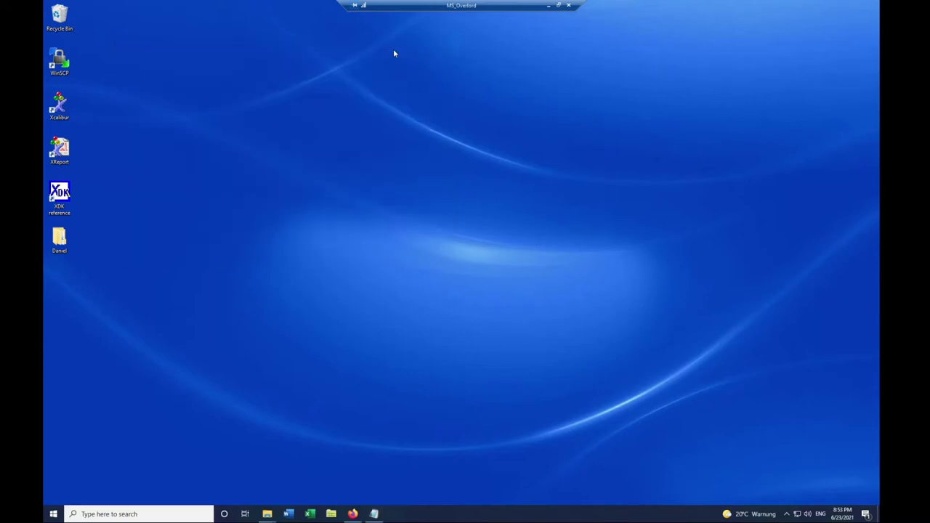
Open DOM_Interlab-LC-MS_Lab20_A_Pos_MS2_rep2 from Interlab_DOM_study\Lab_20\raw\POS_MSMS_raw in Xcalibur
{"action": "double_click", "coordinate": [72, 248]}
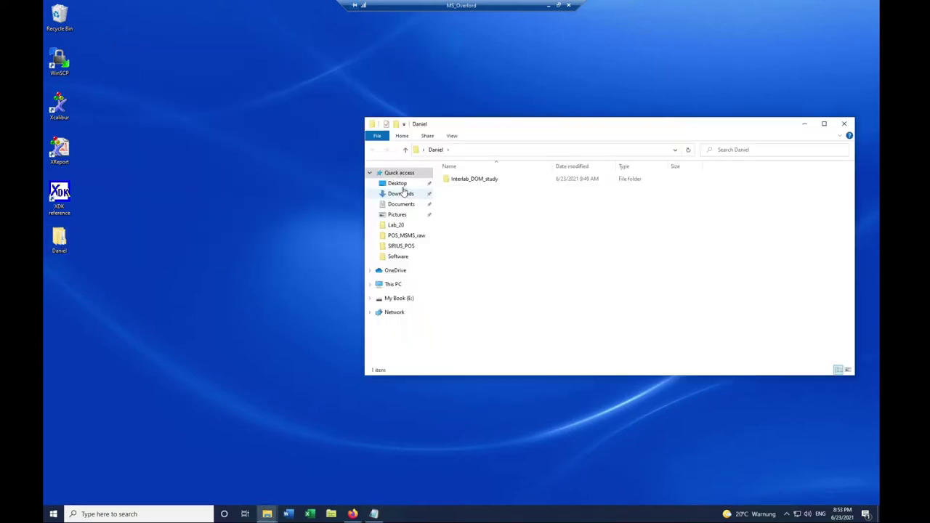
{"action": "left_click_drag", "start_coordinate": [551, 128], "coordinate": [444, 64]}
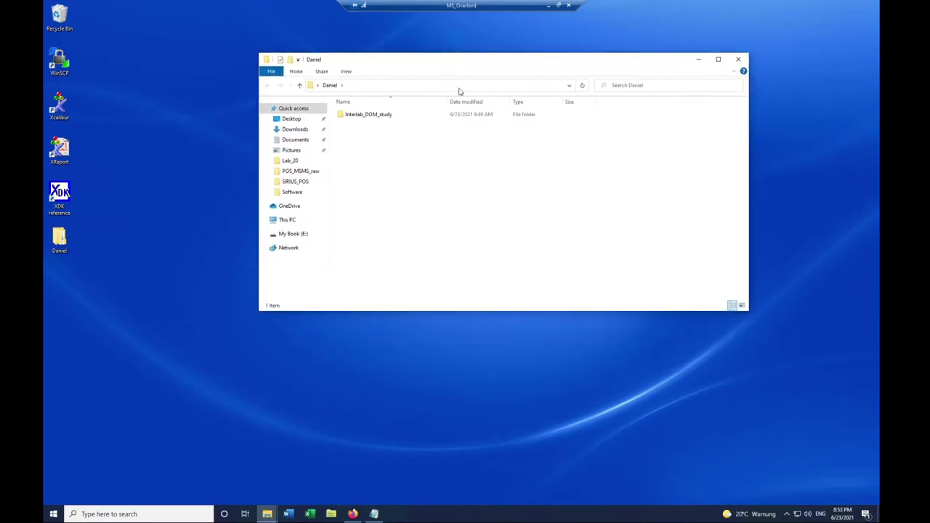
{"action": "double_click", "coordinate": [369, 116]}
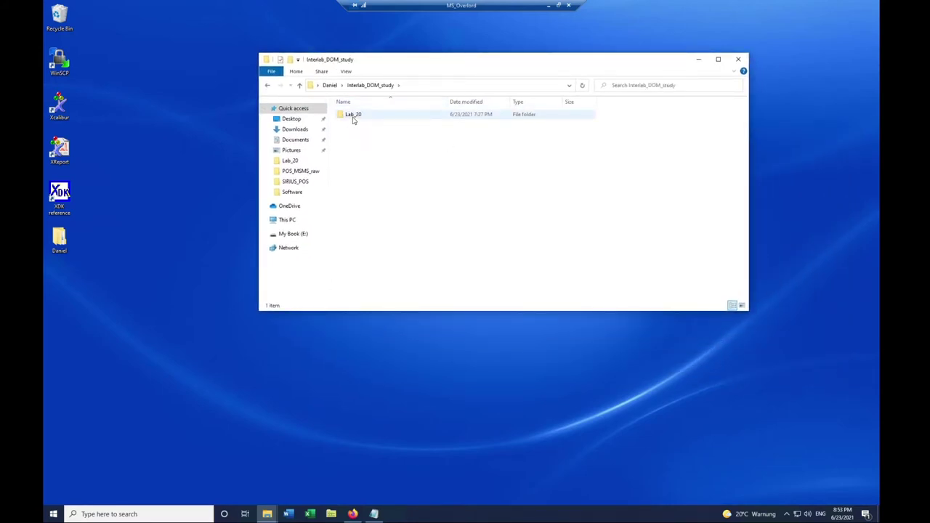
{"action": "double_click", "coordinate": [353, 118]}
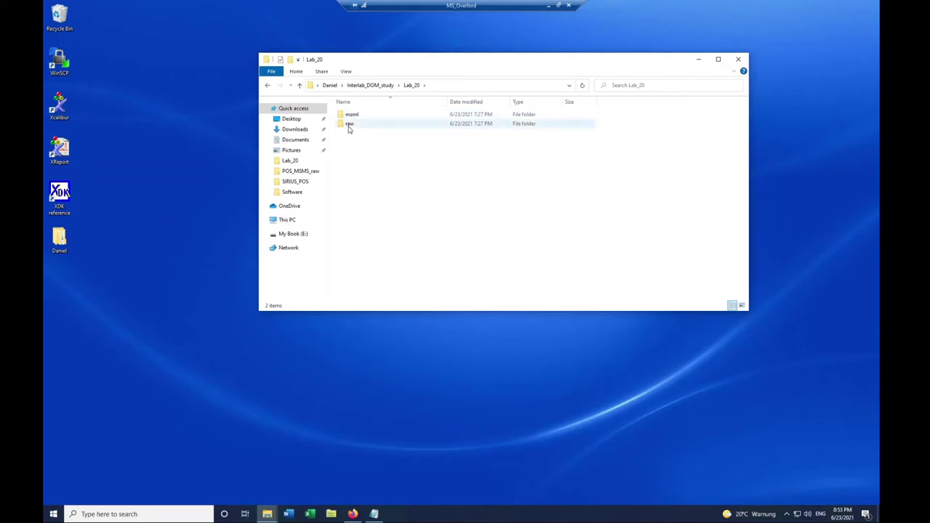
{"action": "double_click", "coordinate": [349, 125]}
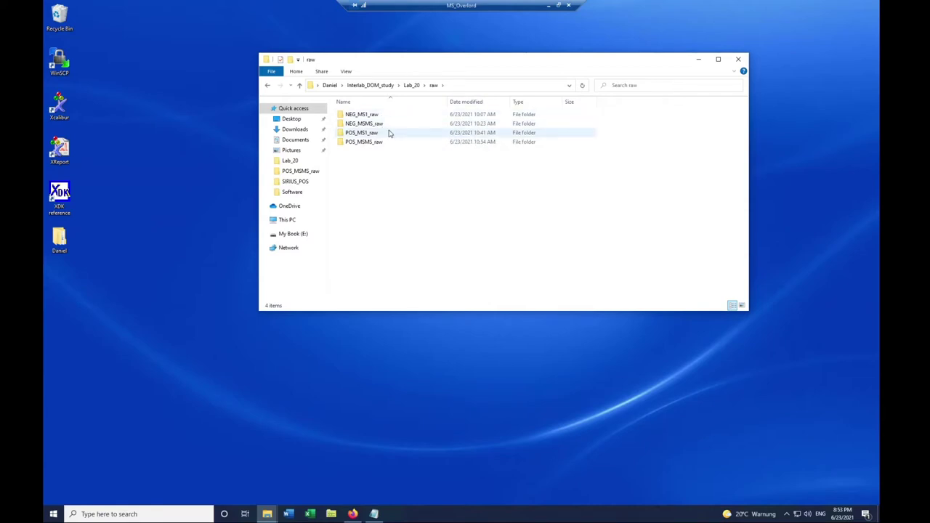
{"action": "double_click", "coordinate": [378, 144]}
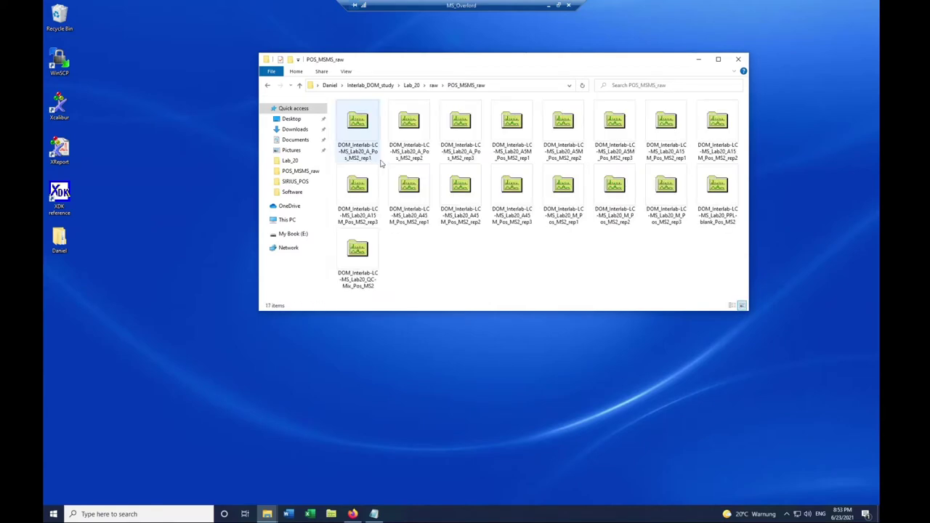
{"action": "double_click", "coordinate": [432, 148]}
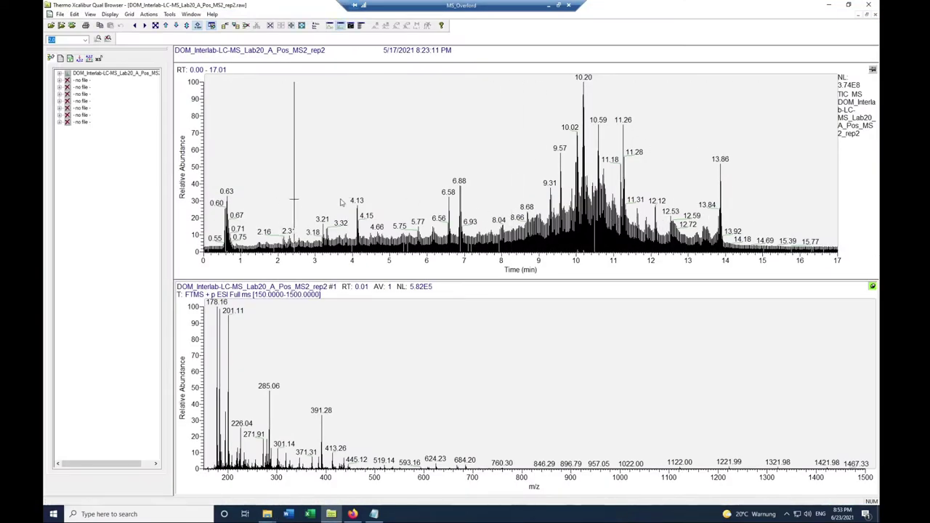
Step through the scans from retention time 6.06 min, then close Xcalibur Qual Browser
{"action": "left_click", "coordinate": [428, 166]}
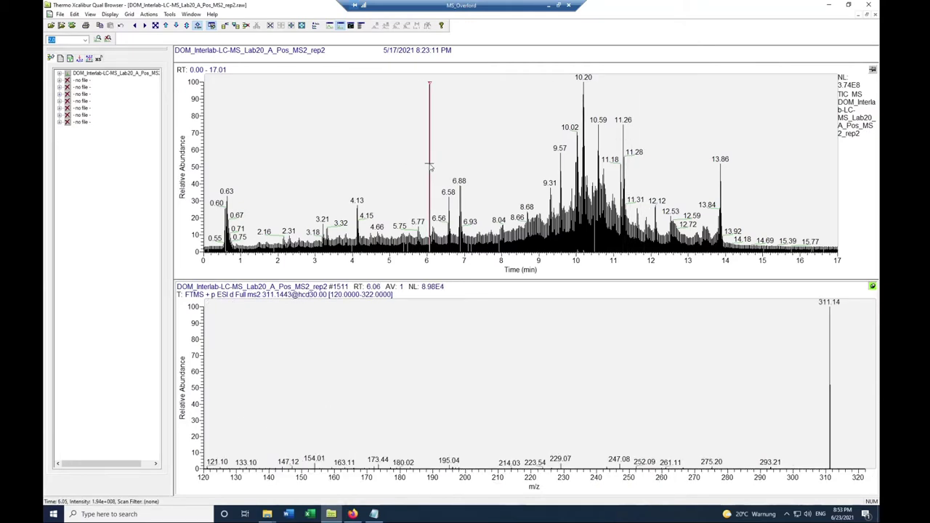
{"action": "key", "text": "Right"}
{"action": "key", "text": "Right"}
{"action": "key", "text": "Right"}
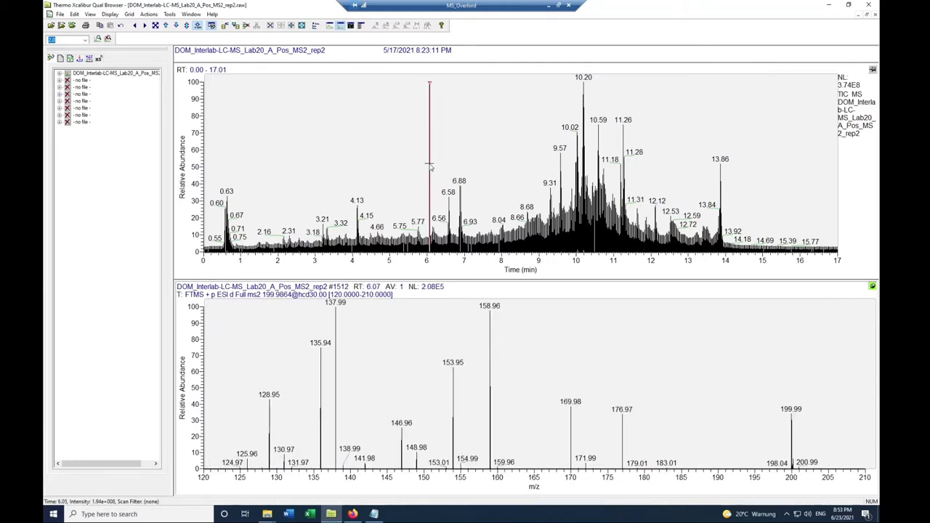
{"action": "key", "text": "Right"}
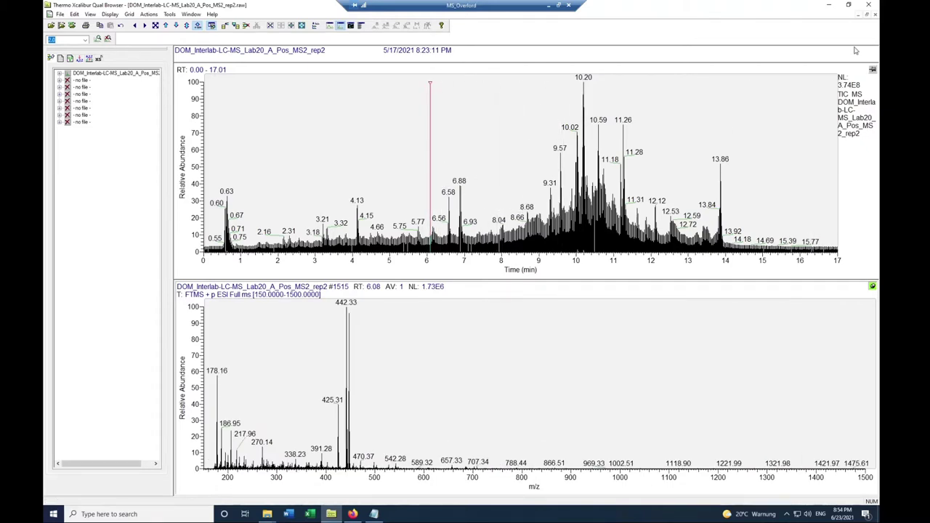
{"action": "left_click", "coordinate": [870, 6]}
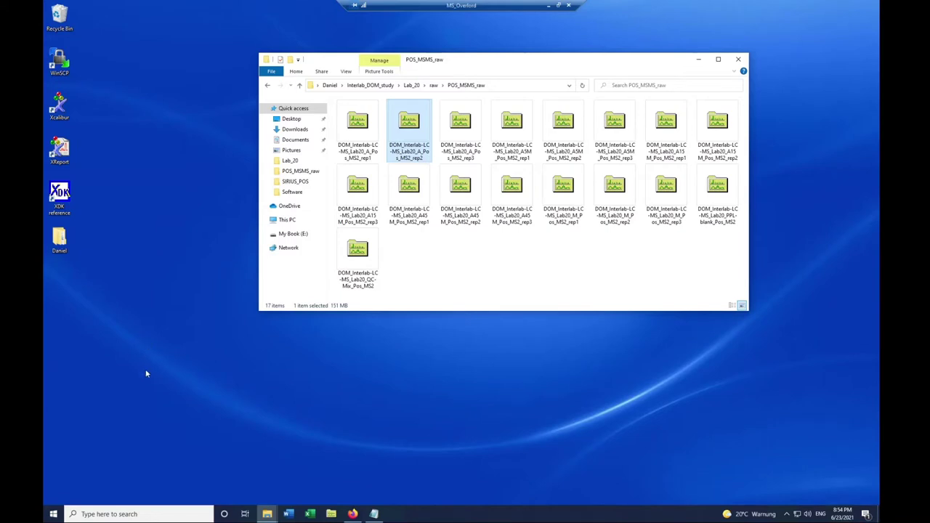
Highlight the ProteoWizard download URL in the notes, then minimize Notepad
{"action": "left_click", "coordinate": [373, 513]}
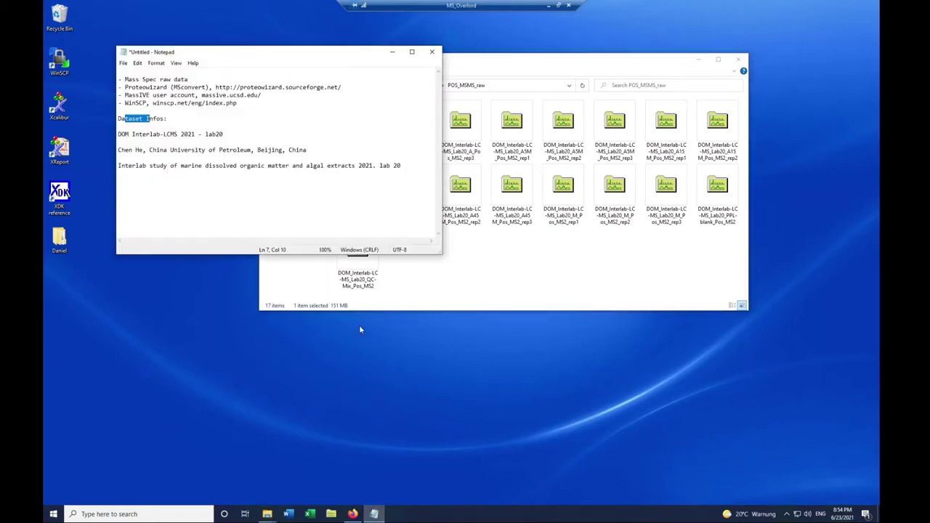
{"action": "left_click", "coordinate": [292, 118]}
{"action": "left_click_drag", "start_coordinate": [216, 87], "coordinate": [346, 85]}
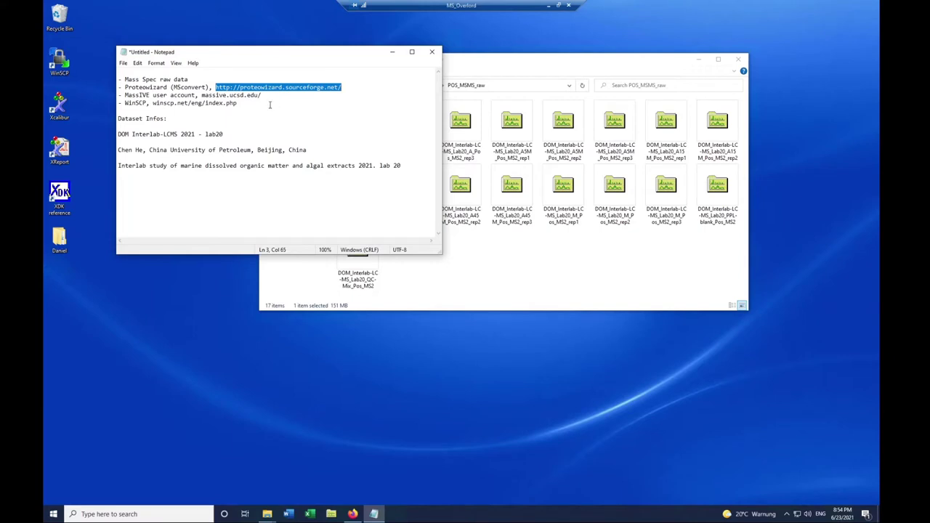
{"action": "left_click", "coordinate": [392, 51]}
Launch MSConvert by searching 'ms' in Windows search
{"action": "left_click", "coordinate": [120, 515]}
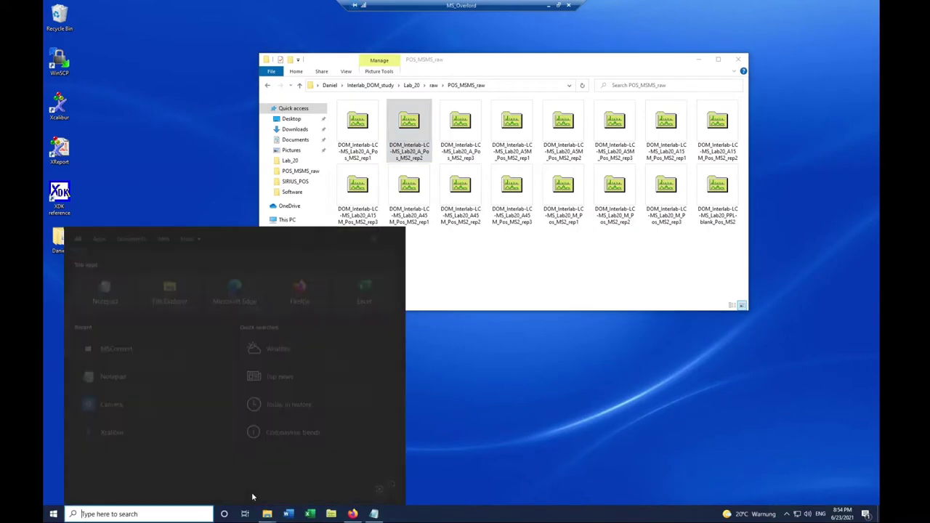
{"action": "type", "text": "ms"}
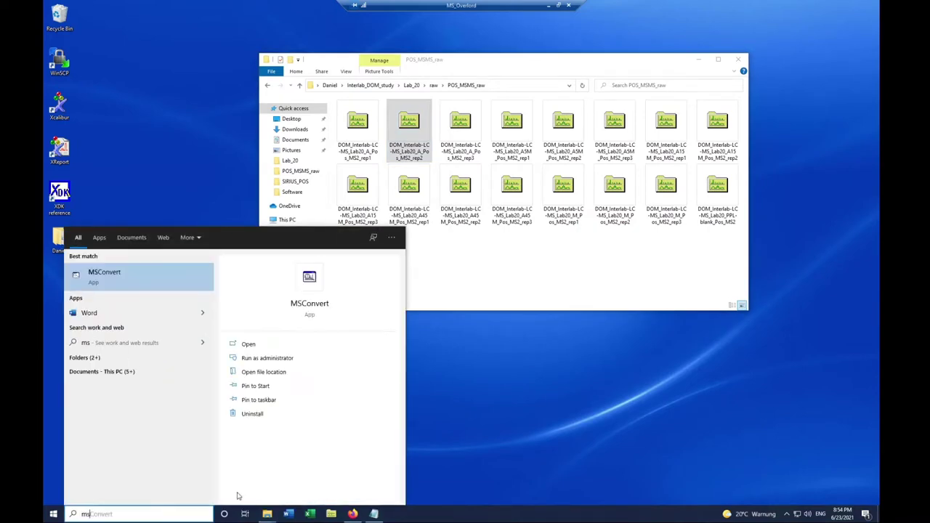
{"action": "left_click", "coordinate": [109, 279]}
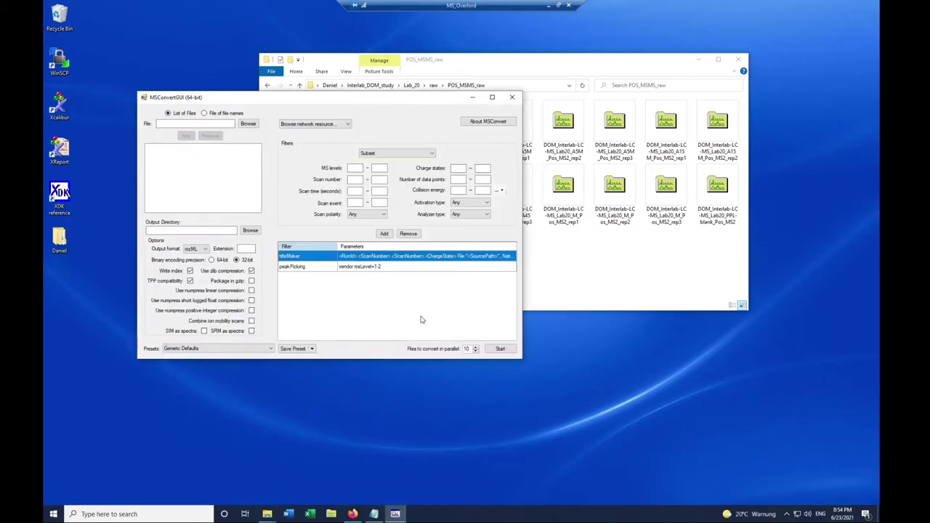
Add a Peak Picking filter for MS levels 1-2 with TPP compatibility, and browse for input files
{"action": "left_click_drag", "start_coordinate": [337, 96], "coordinate": [480, 59]}
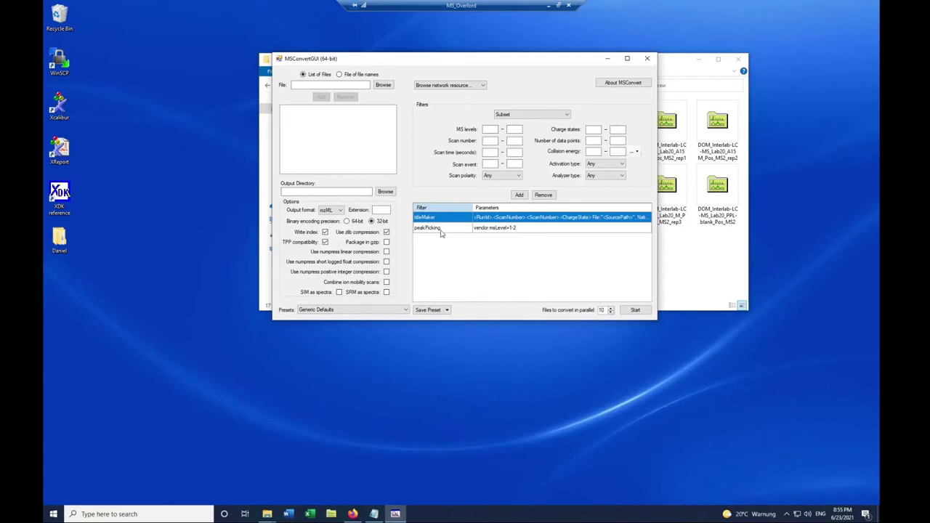
{"action": "left_click", "coordinate": [543, 115]}
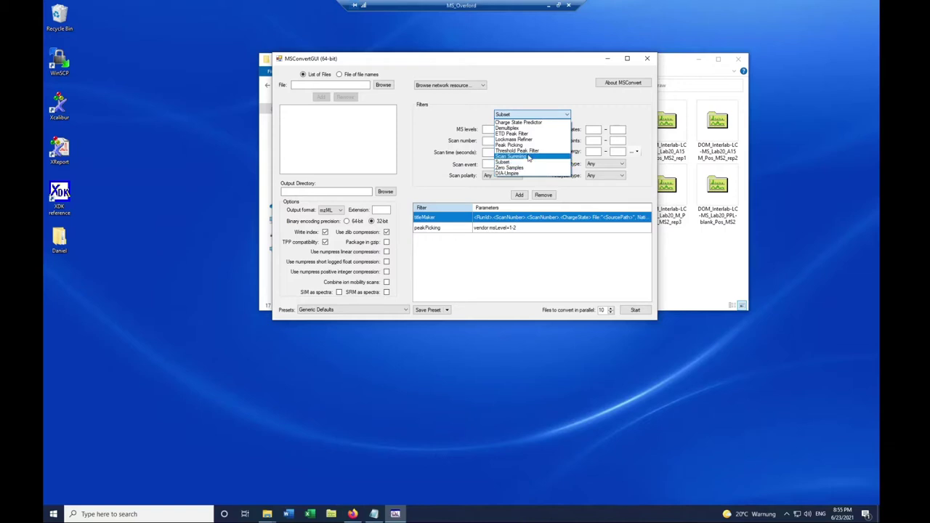
{"action": "left_click", "coordinate": [512, 145]}
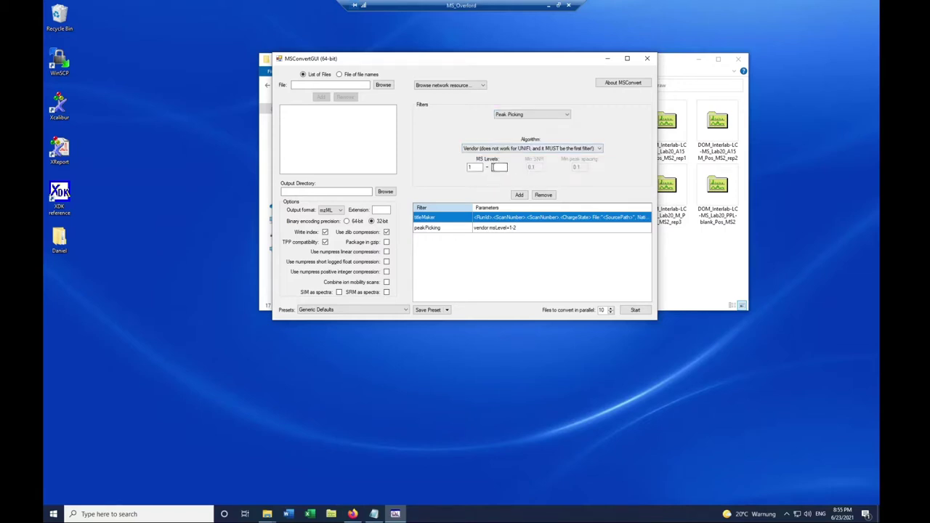
{"action": "type", "text": "2"}
{"action": "left_click", "coordinate": [325, 242]}
{"action": "left_click", "coordinate": [383, 86]}
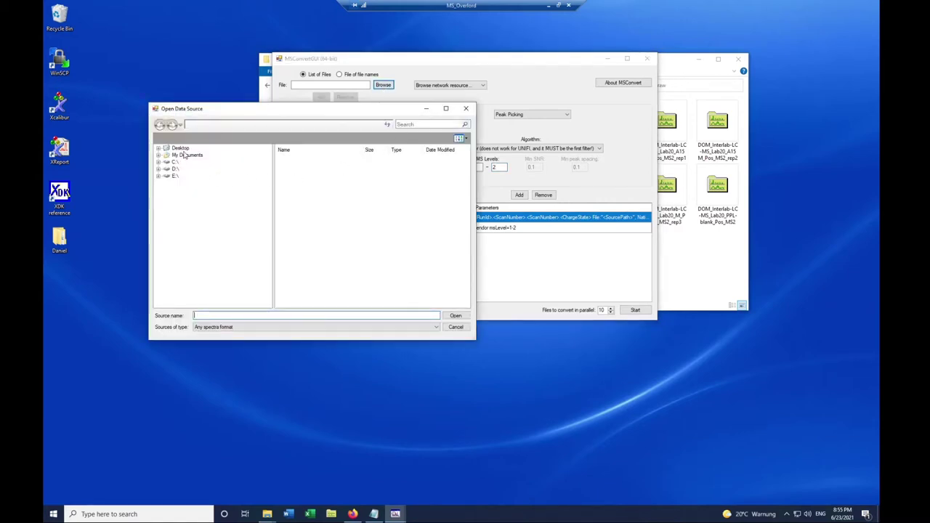
Add all raw files from Interlab_DOM_study\Lab_20\raw\NEG_MS1_raw to the conversion list
{"action": "left_click", "coordinate": [181, 148]}
{"action": "double_click", "coordinate": [293, 161]}
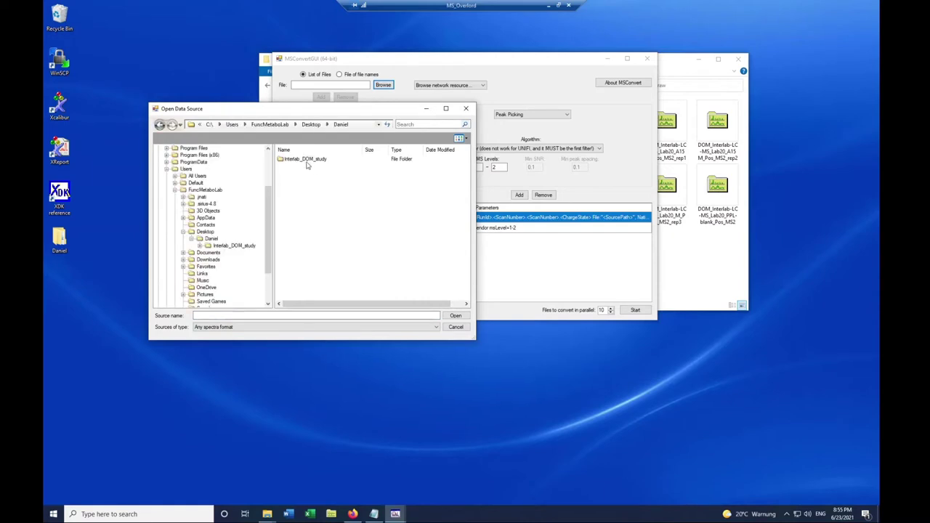
{"action": "double_click", "coordinate": [314, 161]}
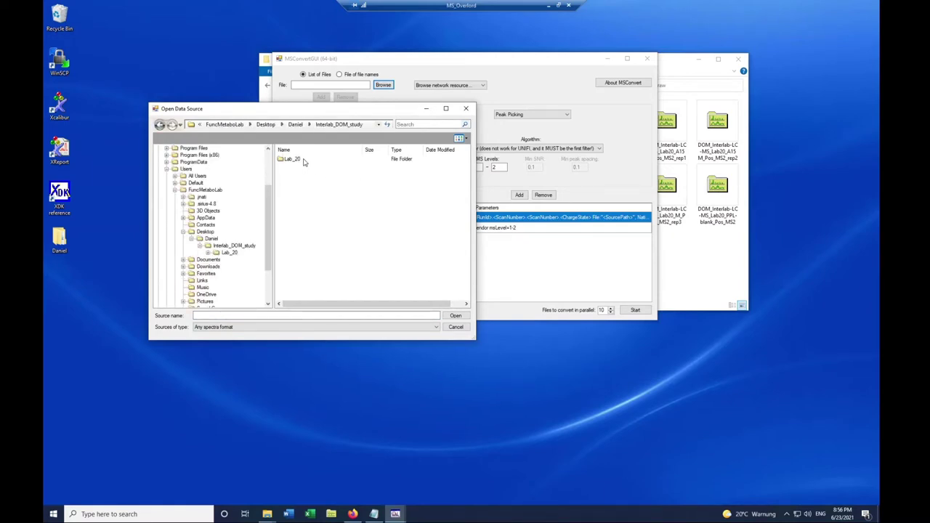
{"action": "double_click", "coordinate": [294, 161]}
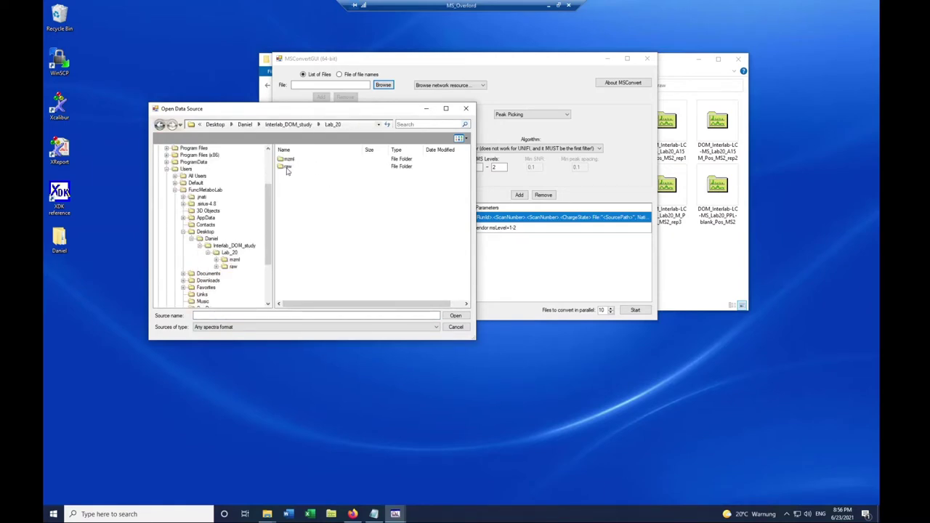
{"action": "double_click", "coordinate": [287, 168]}
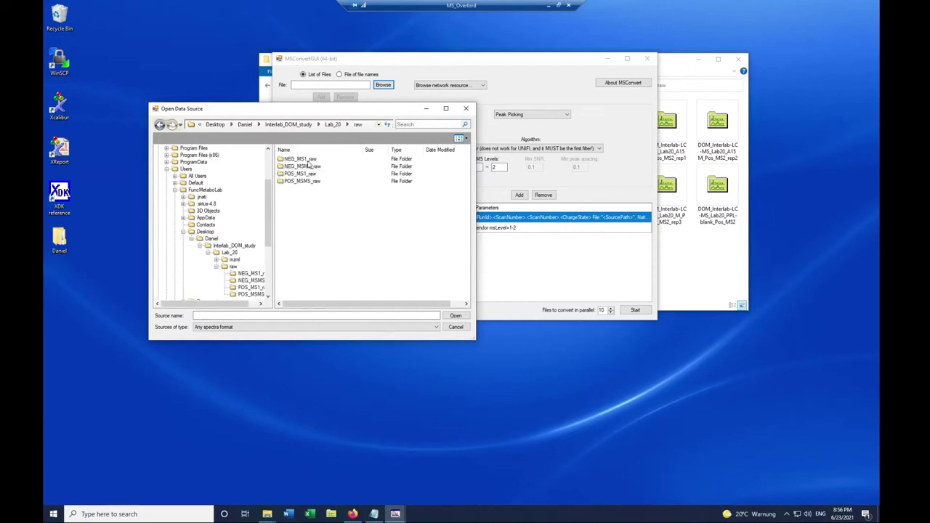
{"action": "double_click", "coordinate": [302, 159]}
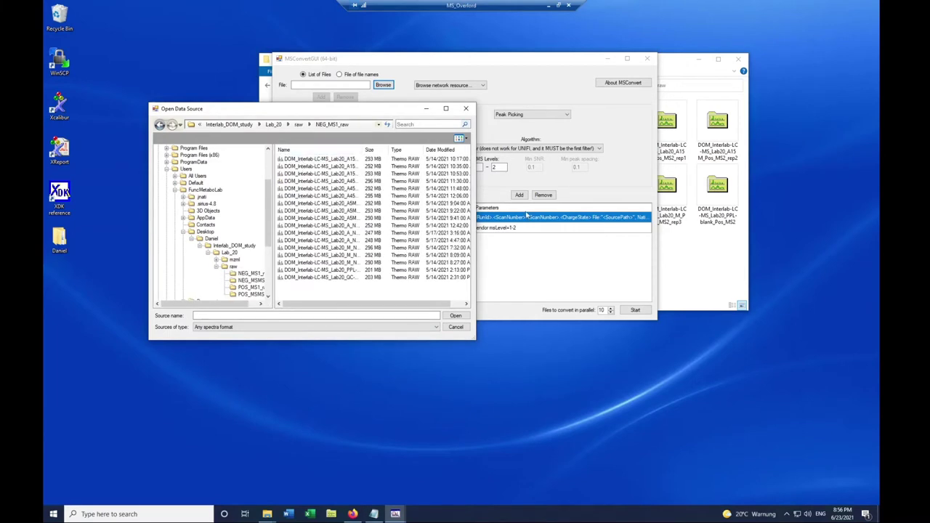
{"action": "left_click", "coordinate": [342, 160]}
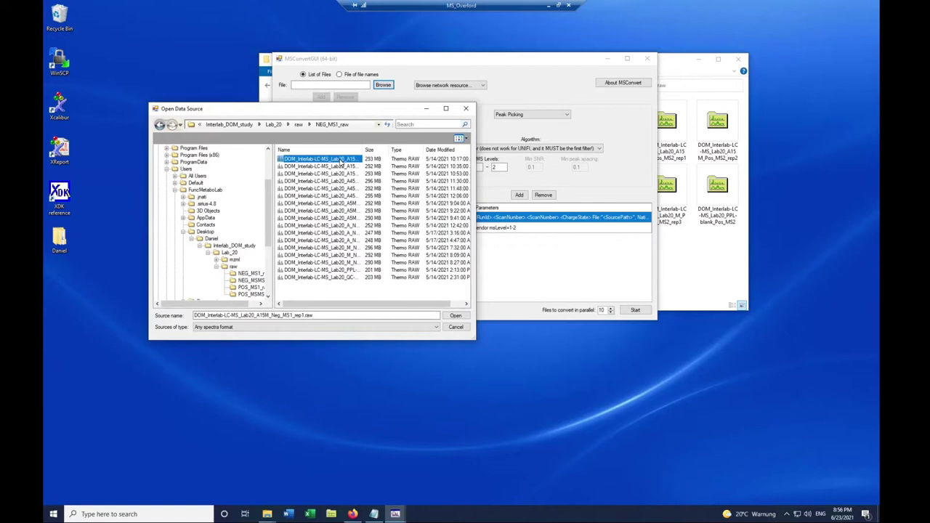
{"action": "left_click", "coordinate": [349, 278], "text": "shift"}
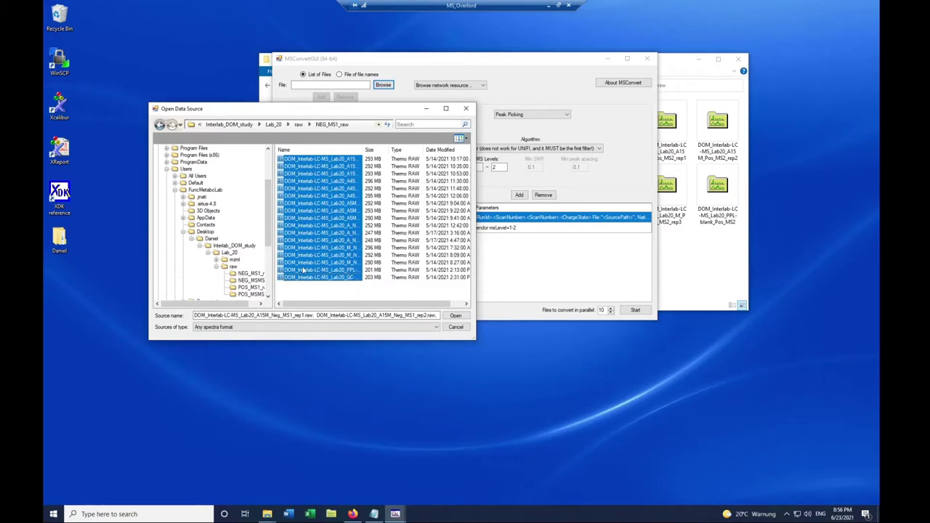
{"action": "left_click", "coordinate": [458, 316]}
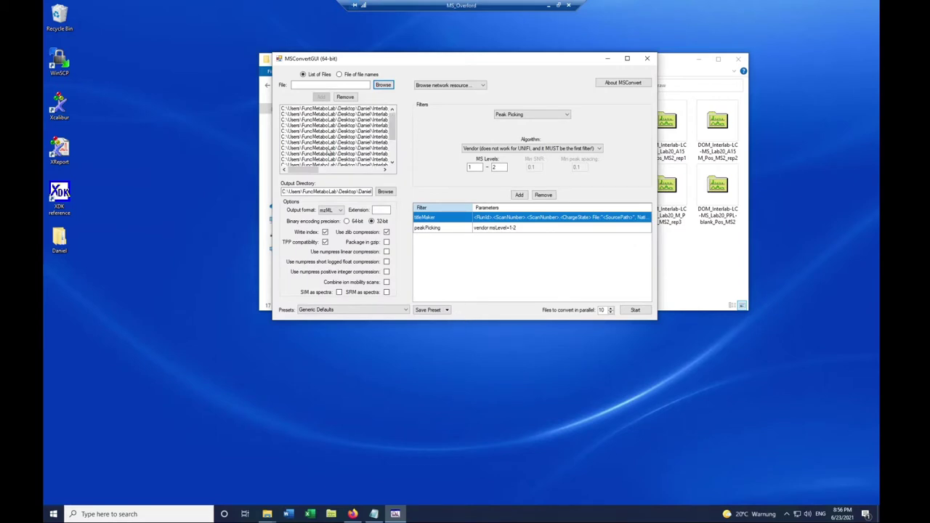
{"action": "left_click_drag", "start_coordinate": [395, 124], "coordinate": [394, 146]}
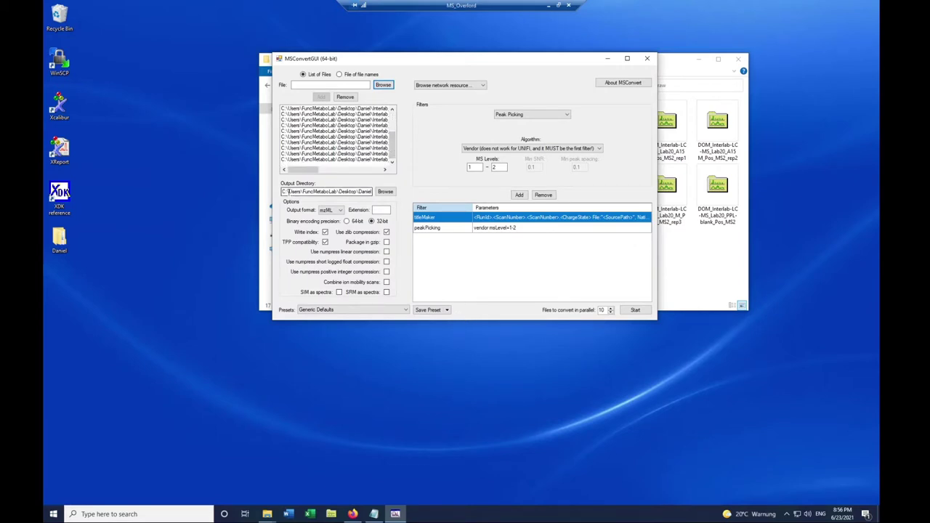
Change the output directory to Lab_20\raw\NEG_MS1_mzml and start the conversion
{"action": "left_click_drag", "start_coordinate": [288, 191], "coordinate": [377, 194]}
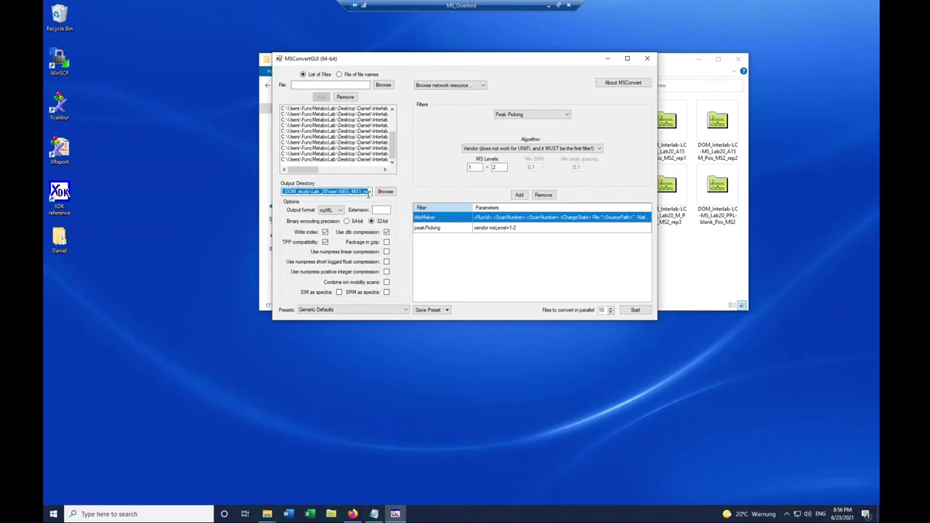
{"action": "left_click", "coordinate": [372, 191]}
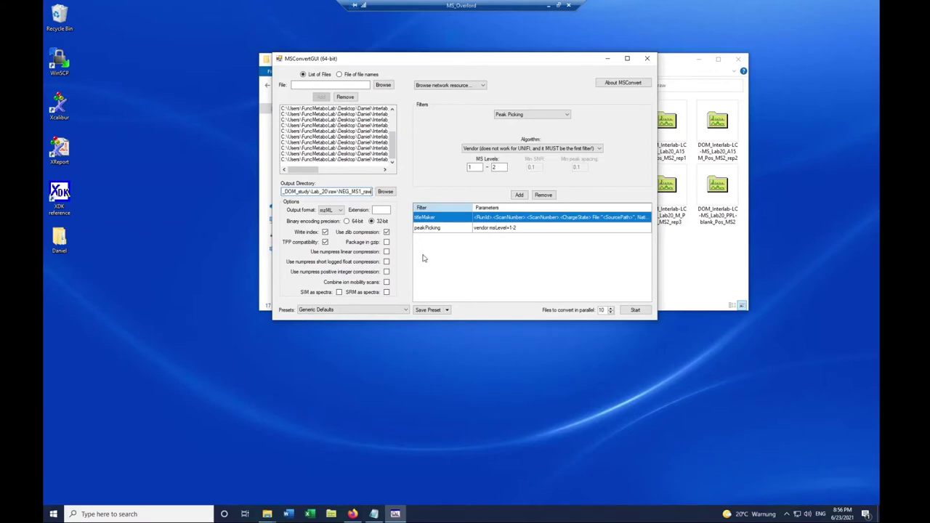
{"action": "key", "text": "BackSpace"}
{"action": "key", "text": "BackSpace"}
{"action": "key", "text": "BackSpace"}
{"action": "type", "text": "mzml"}
{"action": "left_click", "coordinate": [637, 311]}
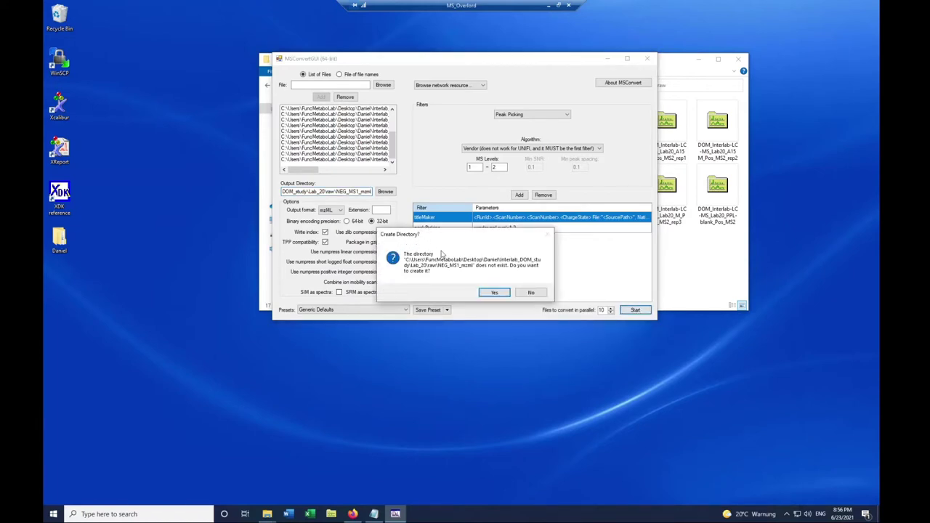
Create the NEG_MS1_mzml folder, convert every NEG_MS1 file to mzML, and return to File Explorer's raw folder
{"action": "left_click", "coordinate": [494, 293]}
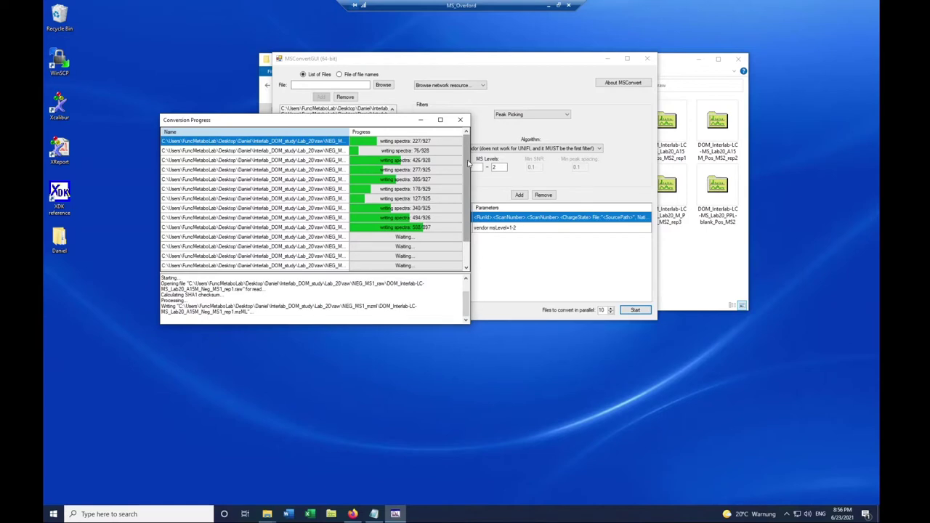
{"action": "scroll", "coordinate": [399, 212], "scroll_direction": "down", "scroll_amount": 1}
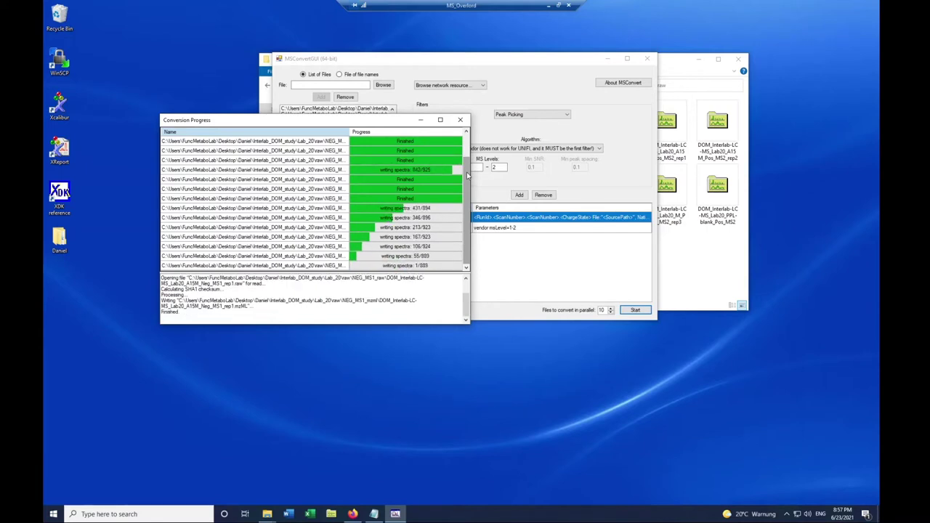
{"action": "left_click_drag", "start_coordinate": [468, 174], "coordinate": [468, 147]}
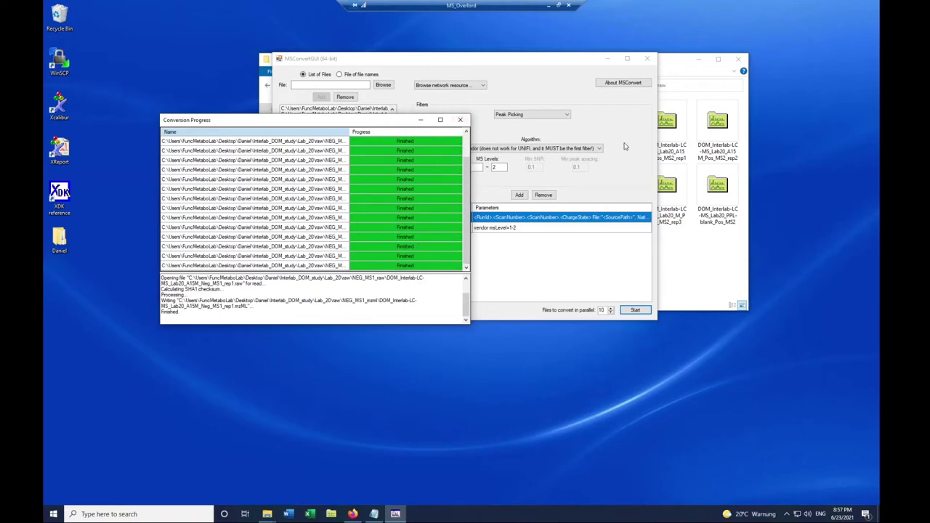
{"action": "left_click", "coordinate": [681, 73]}
{"action": "left_click", "coordinate": [268, 85]}
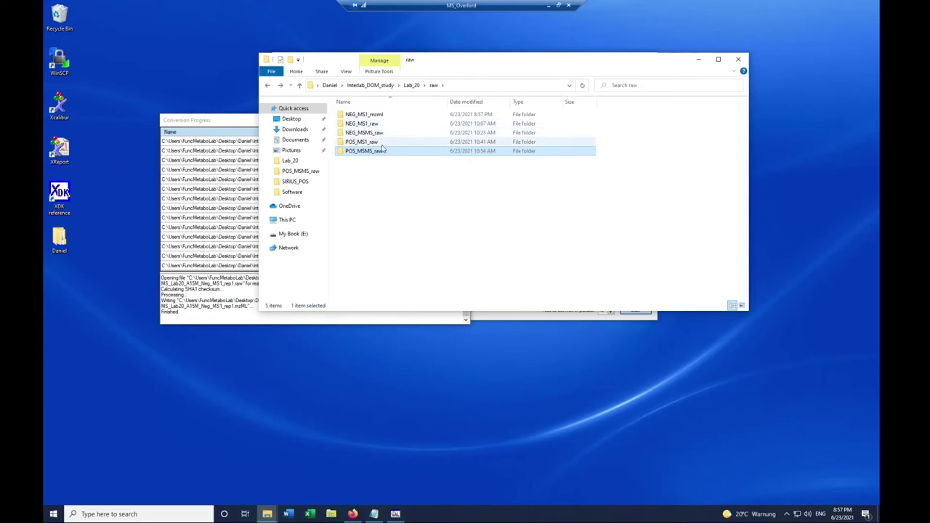
Review the converted files in Lab_20\mzml\POS_MSMS_mzml with a widened Name column
{"action": "left_click", "coordinate": [412, 86]}
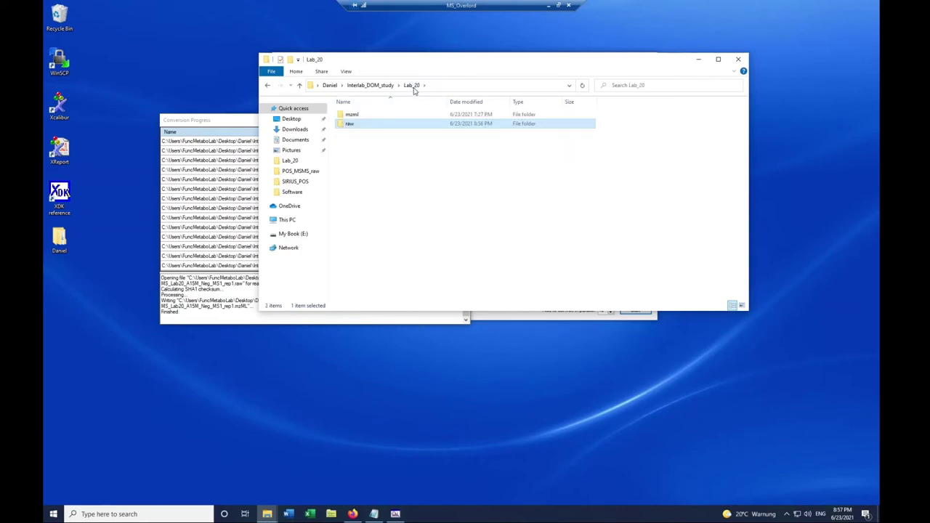
{"action": "double_click", "coordinate": [351, 115]}
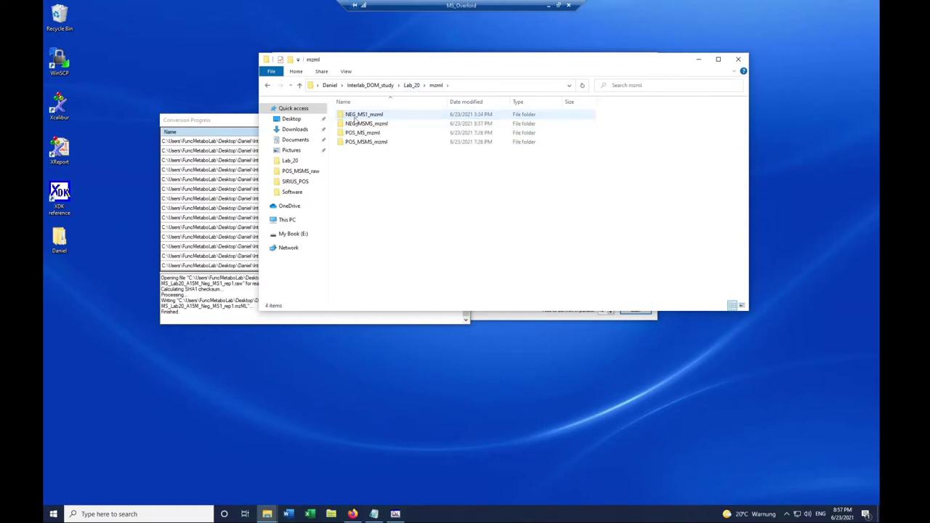
{"action": "double_click", "coordinate": [367, 141]}
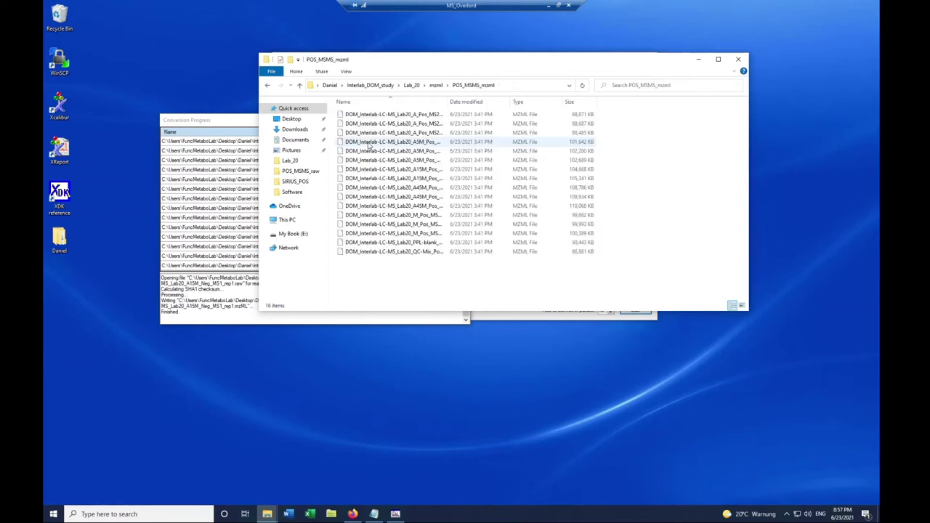
{"action": "left_click_drag", "start_coordinate": [448, 105], "coordinate": [378, 106]}
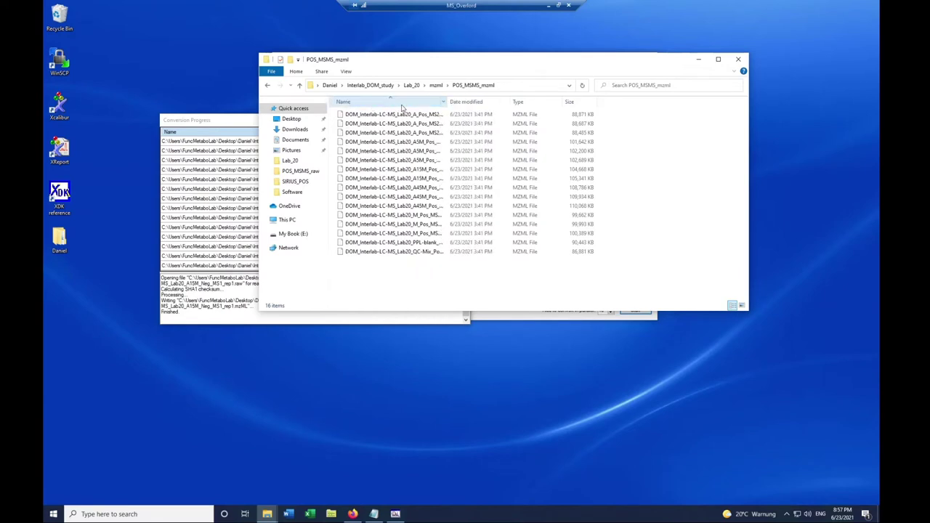
{"action": "left_click_drag", "start_coordinate": [446, 102], "coordinate": [570, 102]}
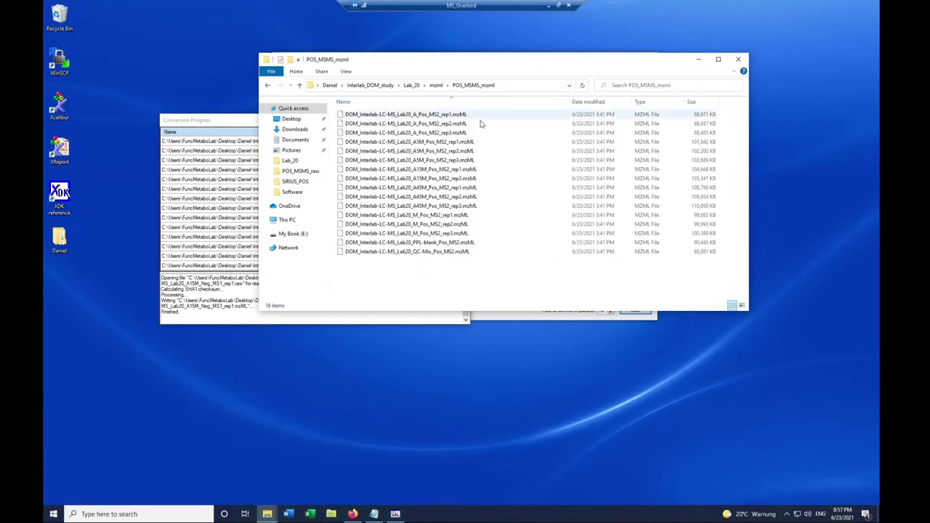
{"action": "left_click", "coordinate": [268, 86]}
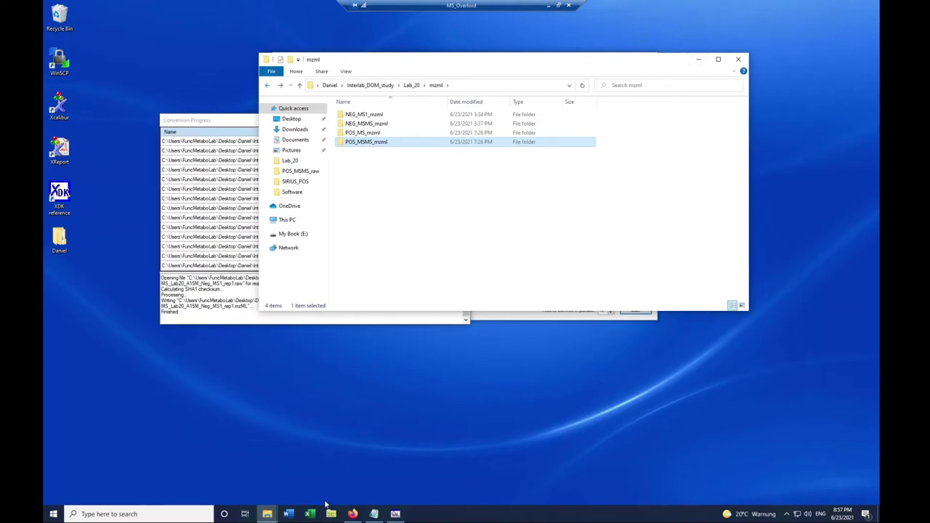
Minimize the MassIVE web page and bring the Notepad notes forward
{"action": "left_click", "coordinate": [354, 514]}
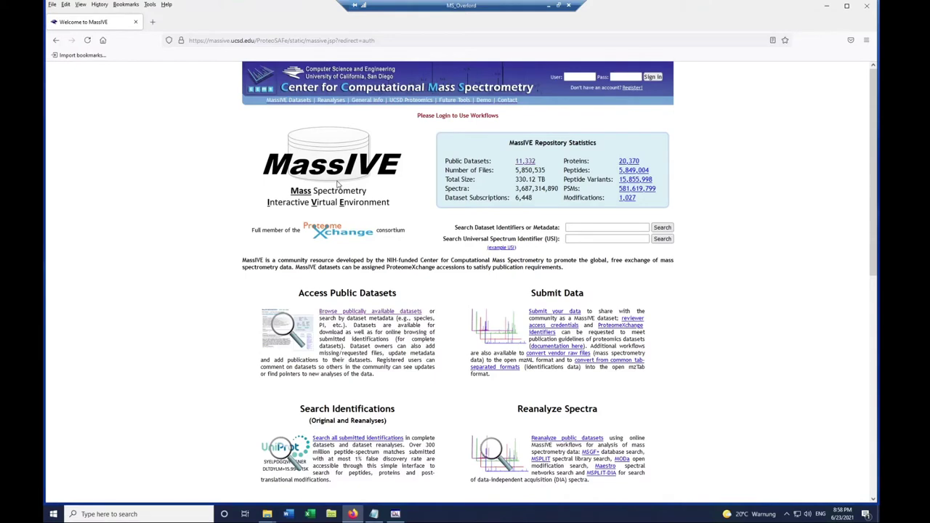
{"action": "left_click", "coordinate": [827, 8]}
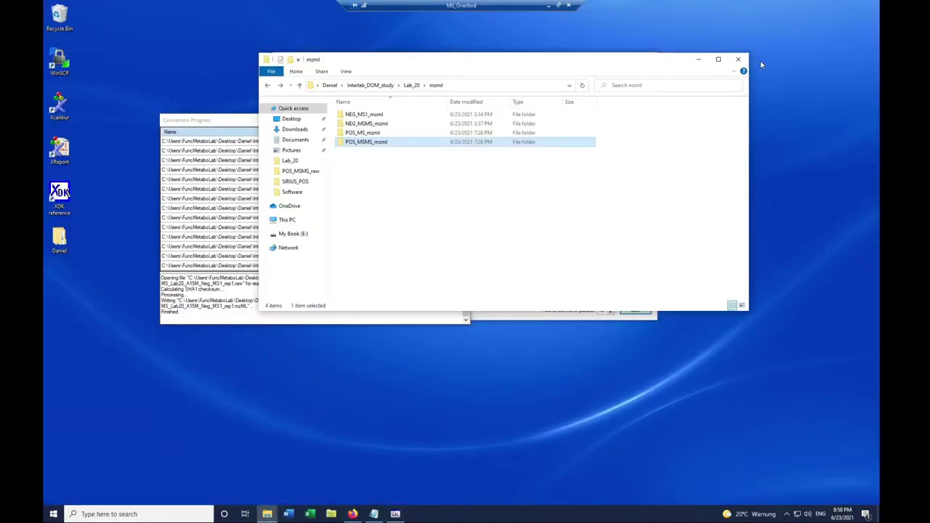
{"action": "left_click", "coordinate": [375, 515]}
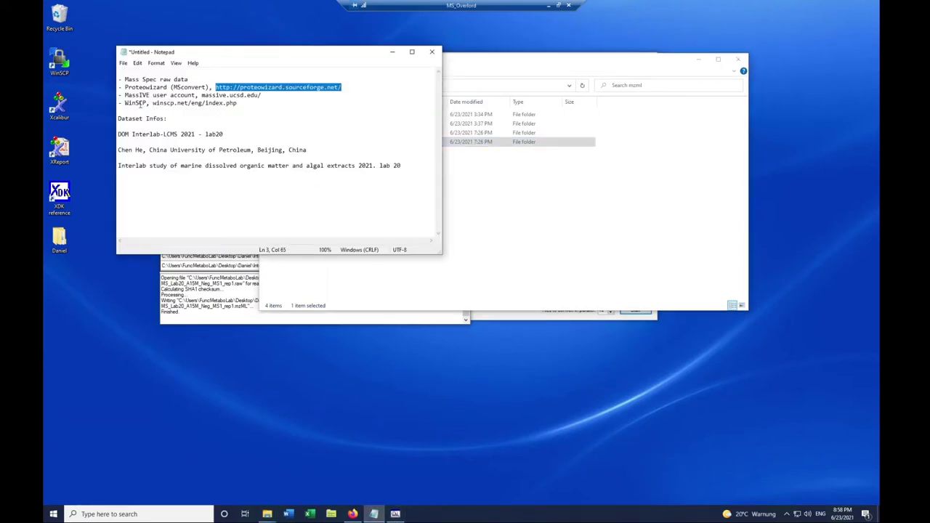
Select the winscp.net address in the notes, minimize Notepad, and launch WinSCP
{"action": "left_click_drag", "start_coordinate": [154, 103], "coordinate": [249, 106]}
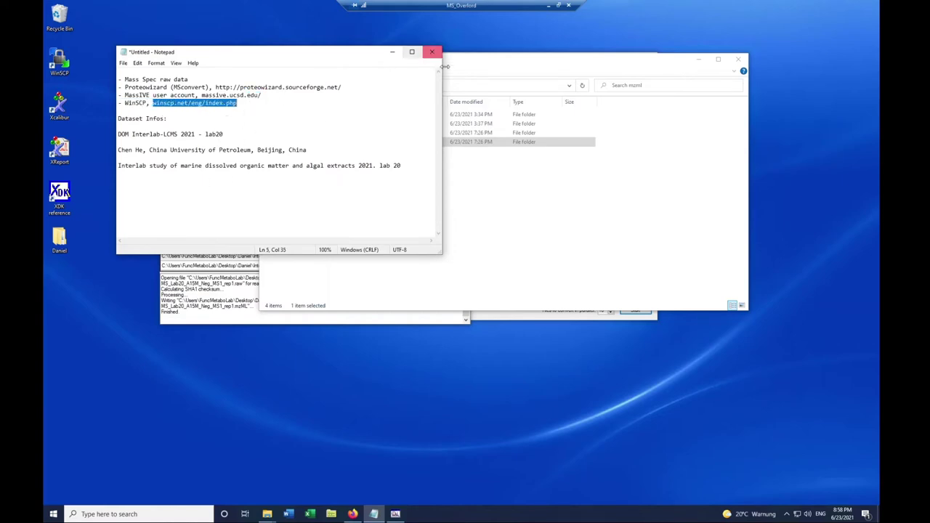
{"action": "left_click_drag", "start_coordinate": [336, 57], "coordinate": [370, 55]}
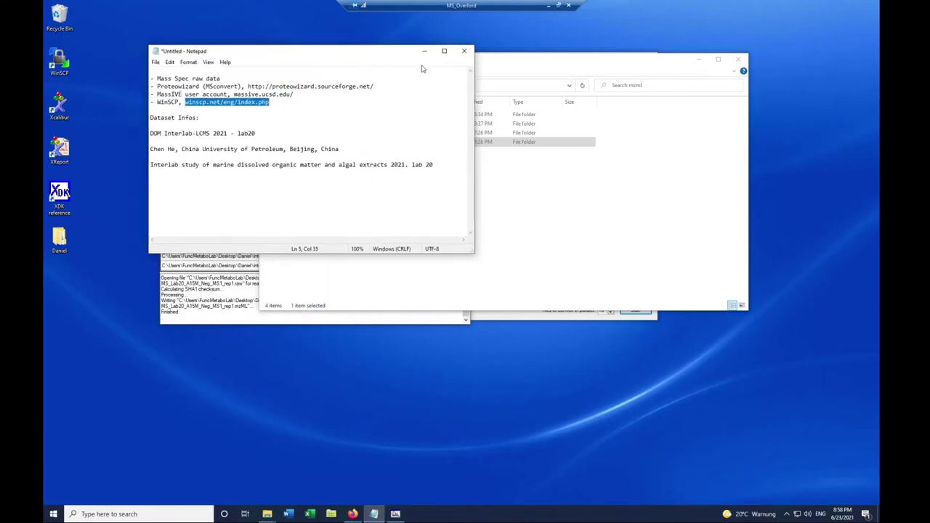
{"action": "left_click", "coordinate": [423, 52]}
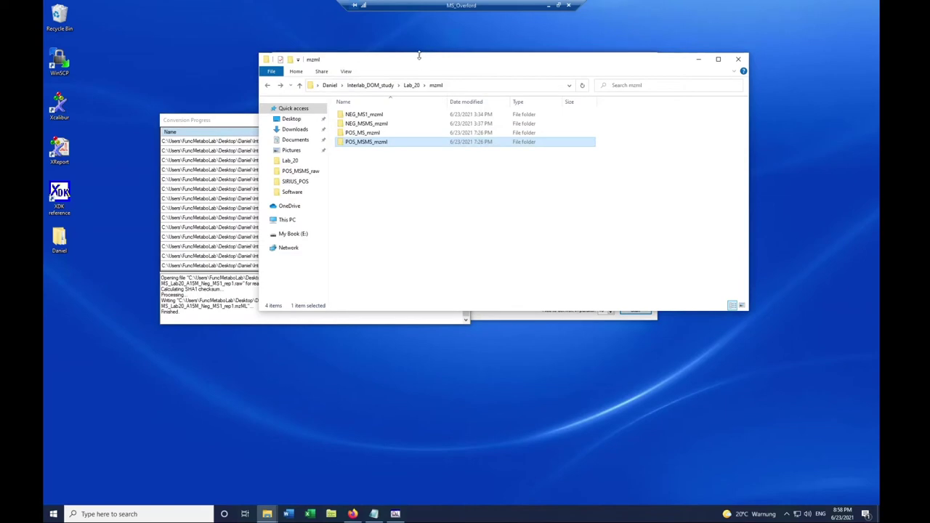
{"action": "double_click", "coordinate": [63, 66]}
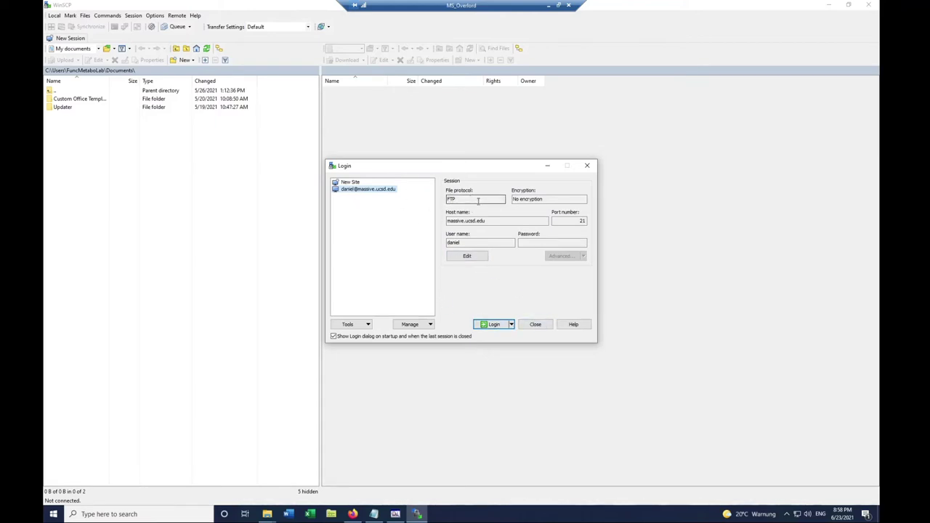
Create a new FTP site for massive.ucsd.edu with the MassIVE username and password, and log in
{"action": "left_click", "coordinate": [350, 182]}
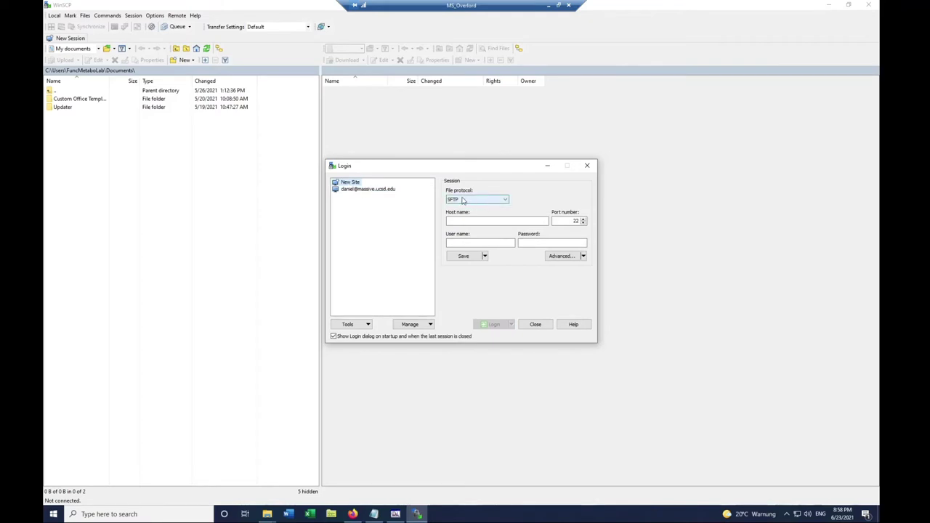
{"action": "left_click", "coordinate": [468, 201]}
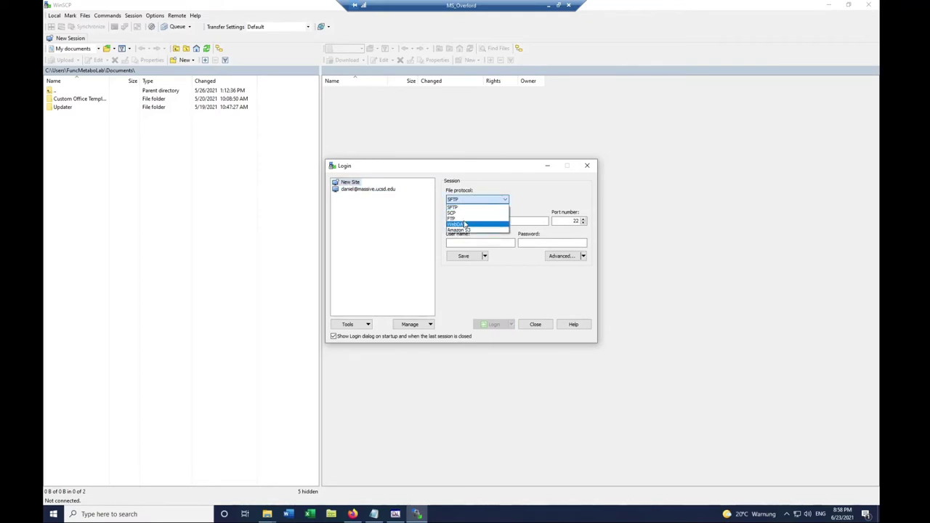
{"action": "left_click", "coordinate": [458, 218]}
{"action": "left_click", "coordinate": [494, 224]}
{"action": "type", "text": "massive.ucsd.edu"}
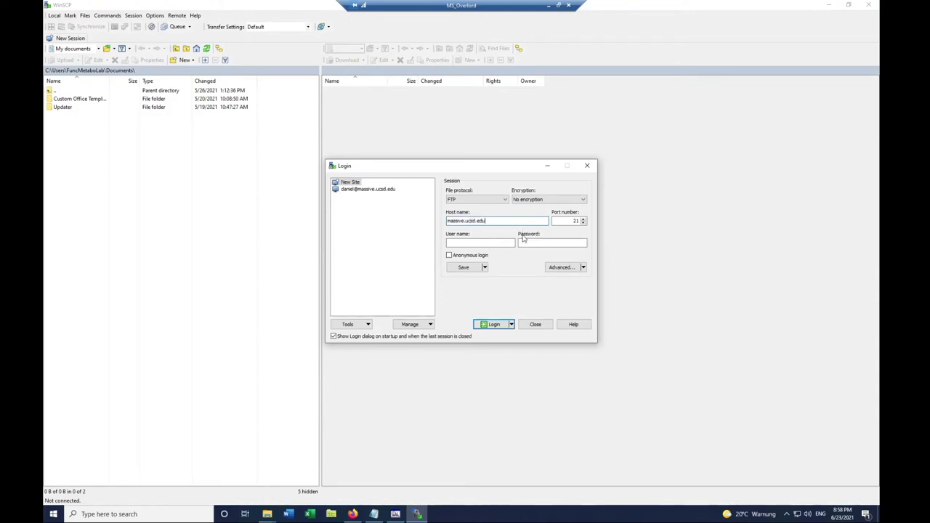
{"action": "left_click", "coordinate": [480, 243]}
{"action": "left_click", "coordinate": [530, 244]}
{"action": "type", "text": "*"}
{"action": "left_click", "coordinate": [496, 325]}
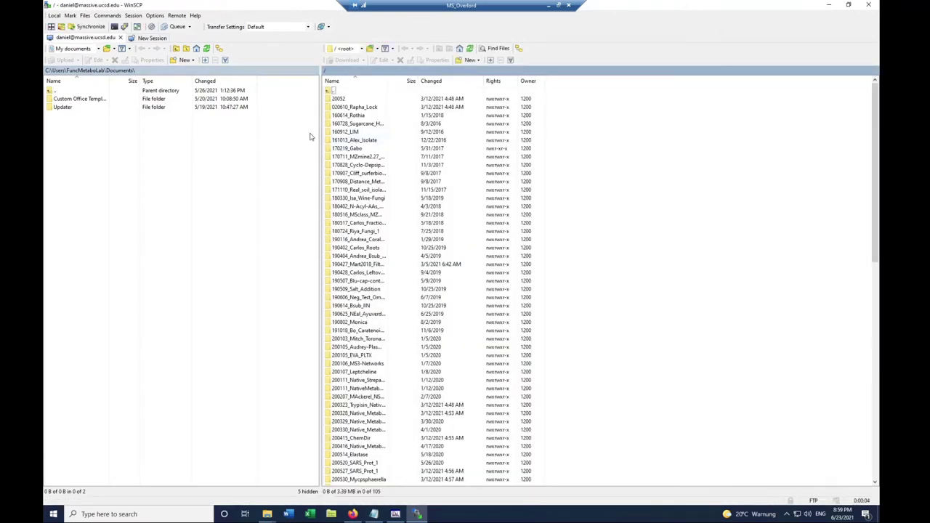
Widen the local files pane and open the DOM folder on the server
{"action": "left_click_drag", "start_coordinate": [320, 133], "coordinate": [398, 133]}
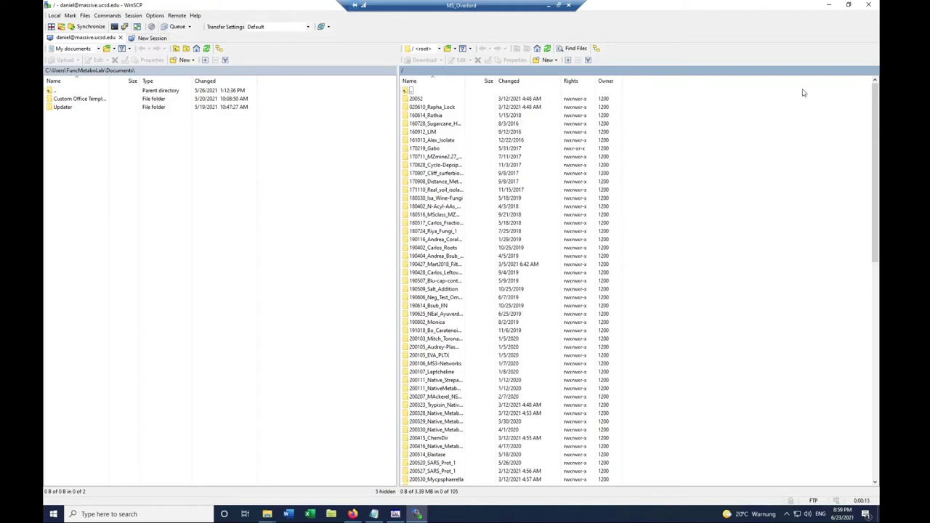
{"action": "scroll", "coordinate": [548, 307], "scroll_direction": "down", "scroll_amount": 19}
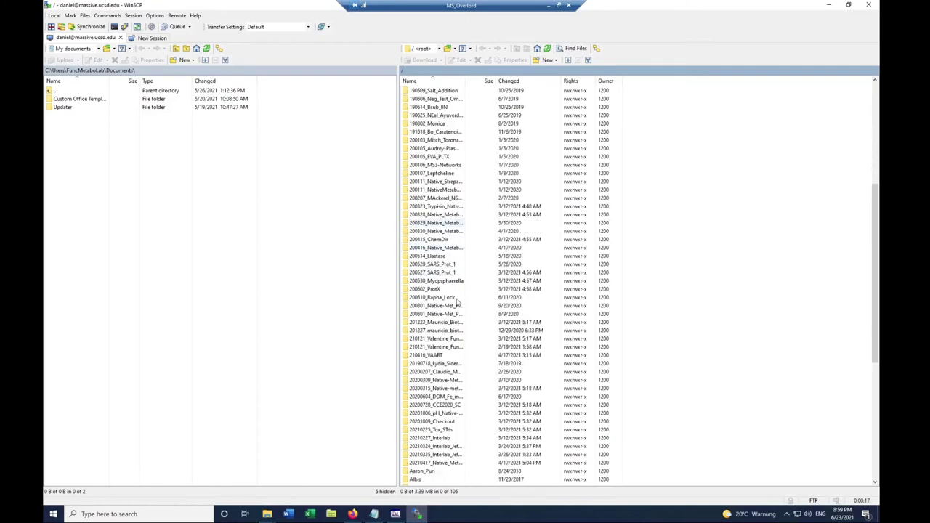
{"action": "scroll", "coordinate": [457, 308], "scroll_direction": "down", "scroll_amount": 2}
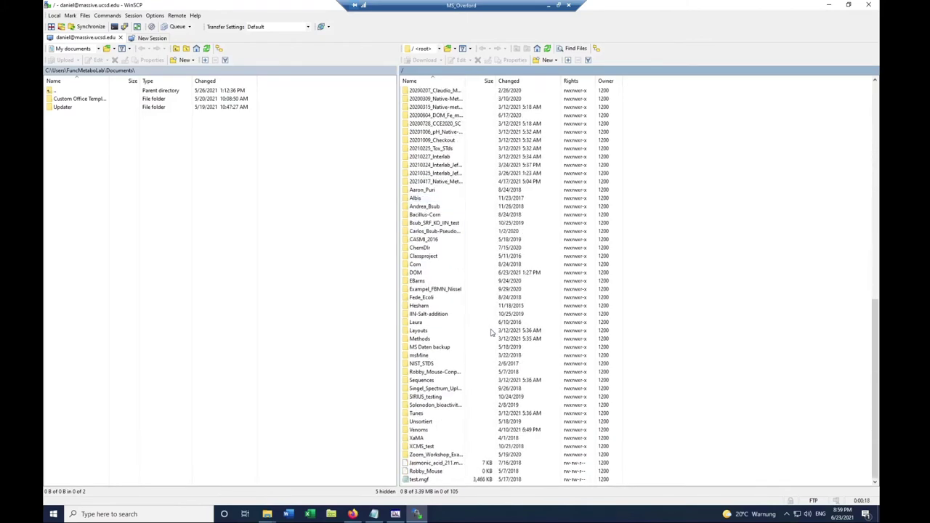
{"action": "double_click", "coordinate": [413, 276]}
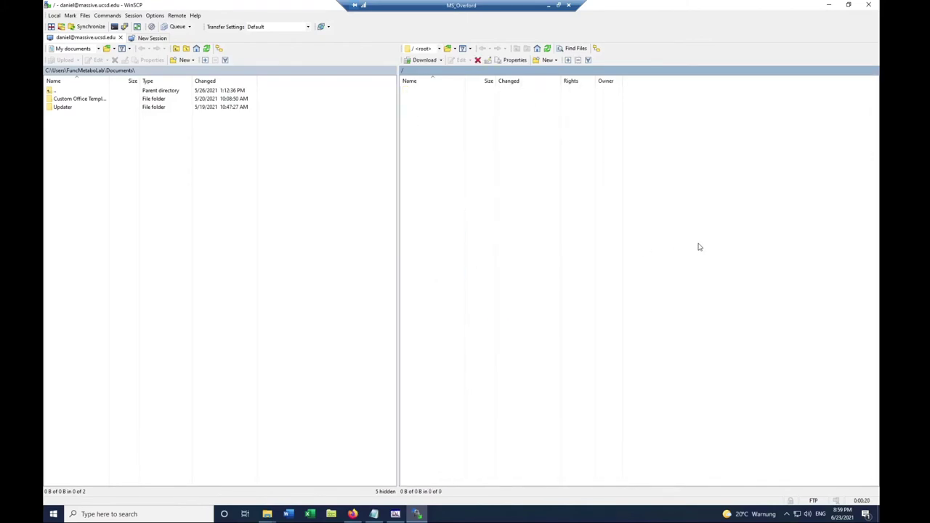
Create a new directory named DOM_InterLab2021 inside the DOM folder
{"action": "right_click", "coordinate": [694, 129]}
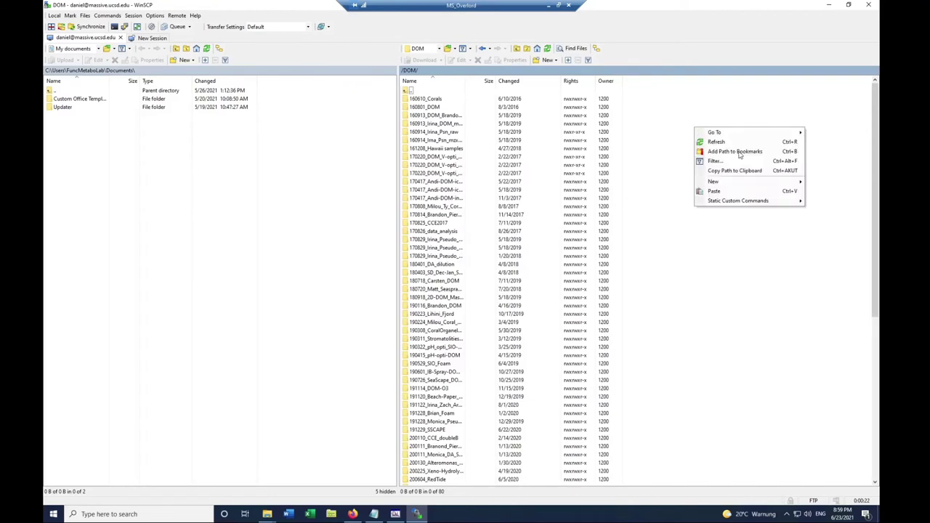
{"action": "mouse_move", "coordinate": [762, 182]}
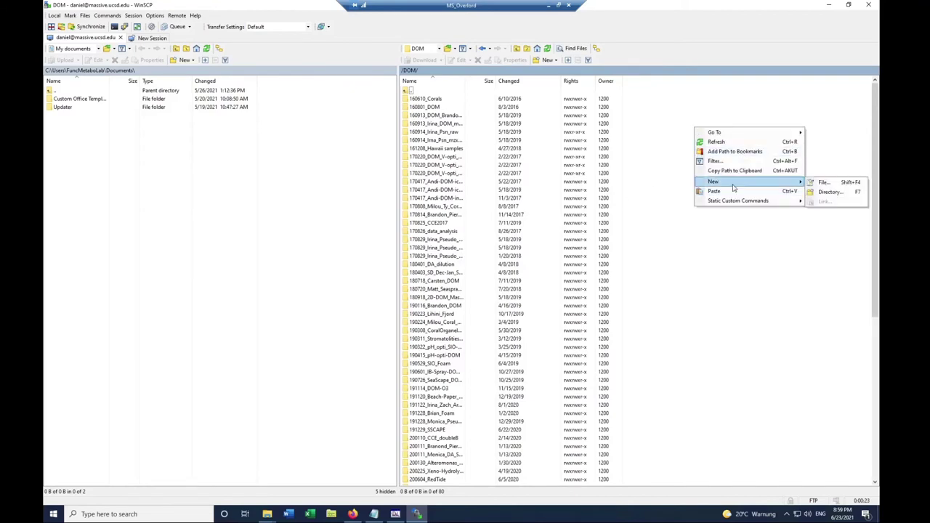
{"action": "left_click", "coordinate": [831, 193]}
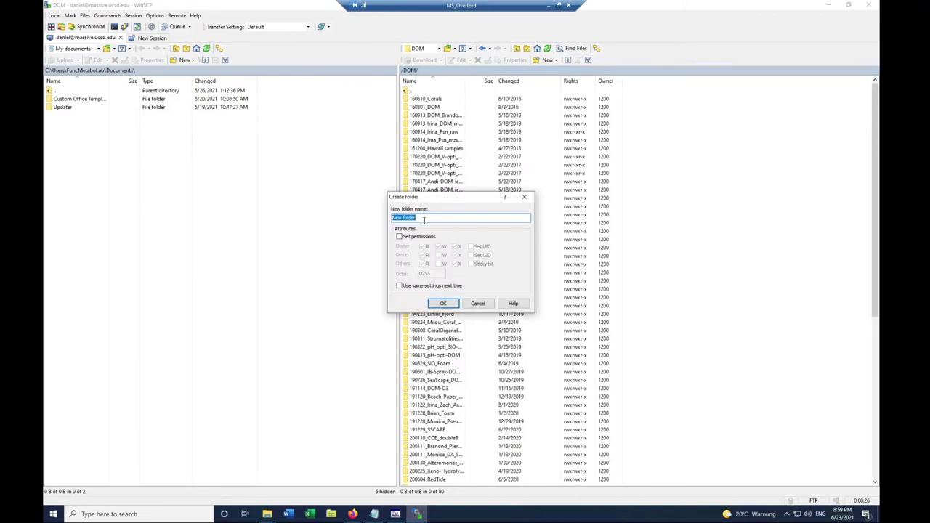
{"action": "type", "text": "DOM_InterLab2021"}
{"action": "left_click", "coordinate": [444, 304]}
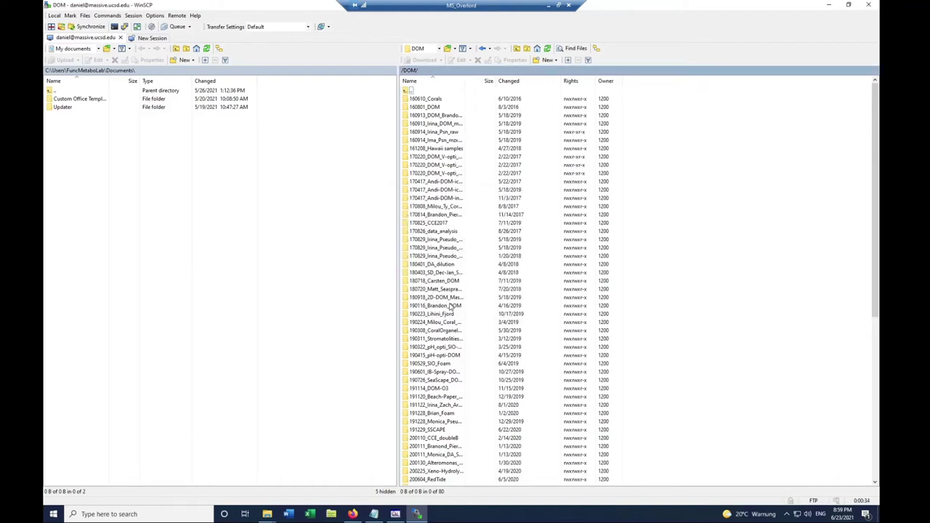
Open DOM_InterLab2021 on the server and select the local Lab_20 mzml and raw folders
{"action": "scroll", "coordinate": [864, 319], "scroll_direction": "down", "scroll_amount": 10}
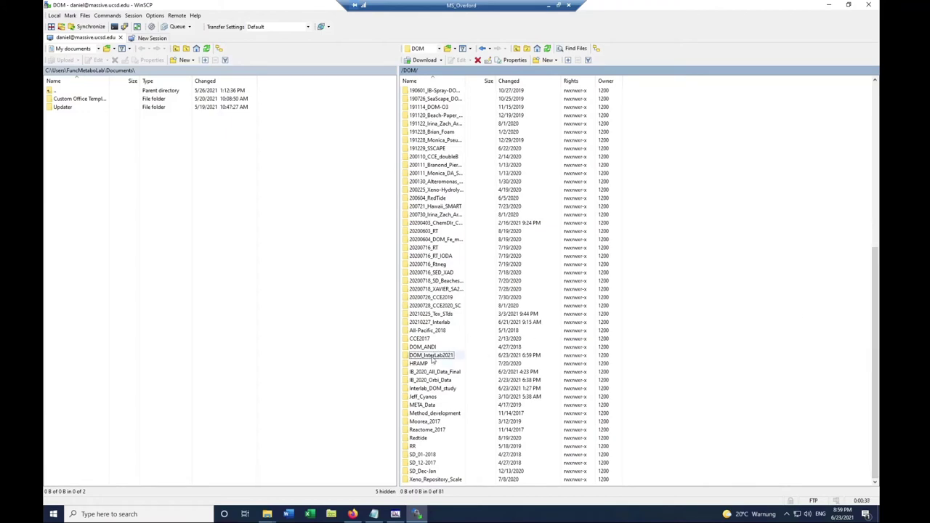
{"action": "double_click", "coordinate": [431, 361]}
{"action": "mouse_move", "coordinate": [264, 516]}
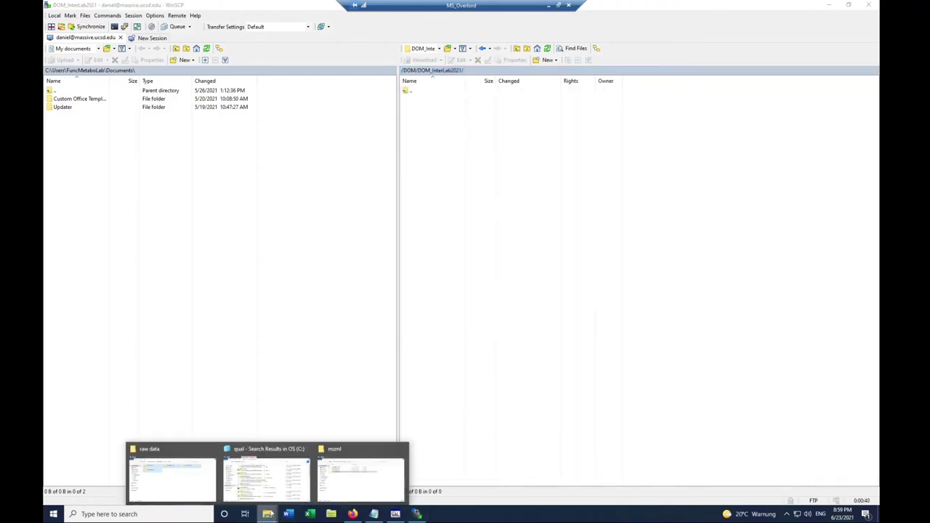
{"action": "left_click", "coordinate": [357, 475]}
{"action": "left_click", "coordinate": [411, 85]}
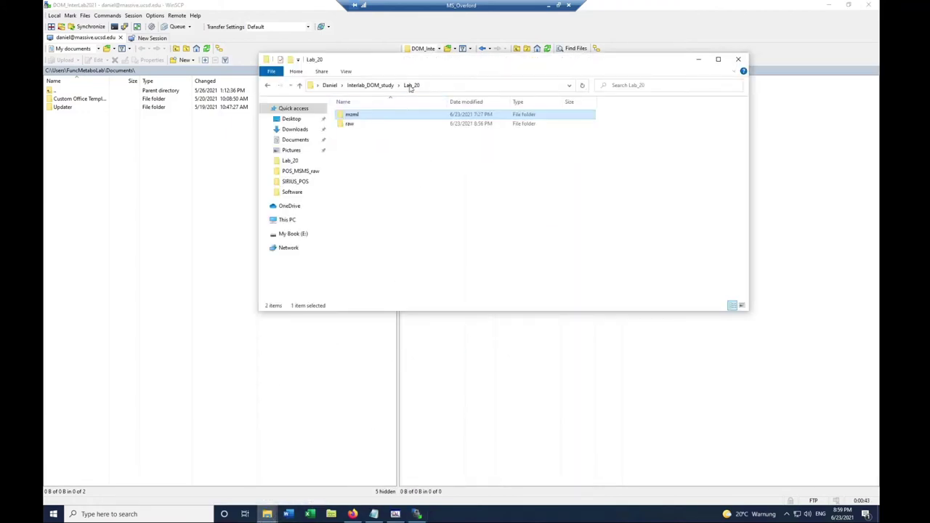
{"action": "left_click", "coordinate": [350, 126]}
{"action": "left_click", "coordinate": [357, 119], "text": "ctrl"}
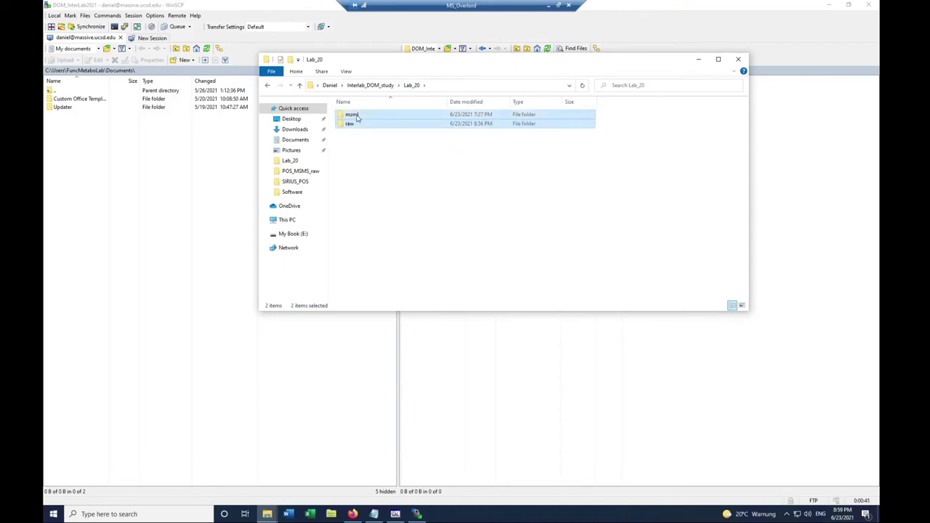
Drag the mzml and raw folders into DOM_InterLab2021, then cancel the upload
{"action": "left_click_drag", "start_coordinate": [382, 63], "coordinate": [288, 133]}
{"action": "left_click_drag", "start_coordinate": [249, 189], "coordinate": [691, 112]}
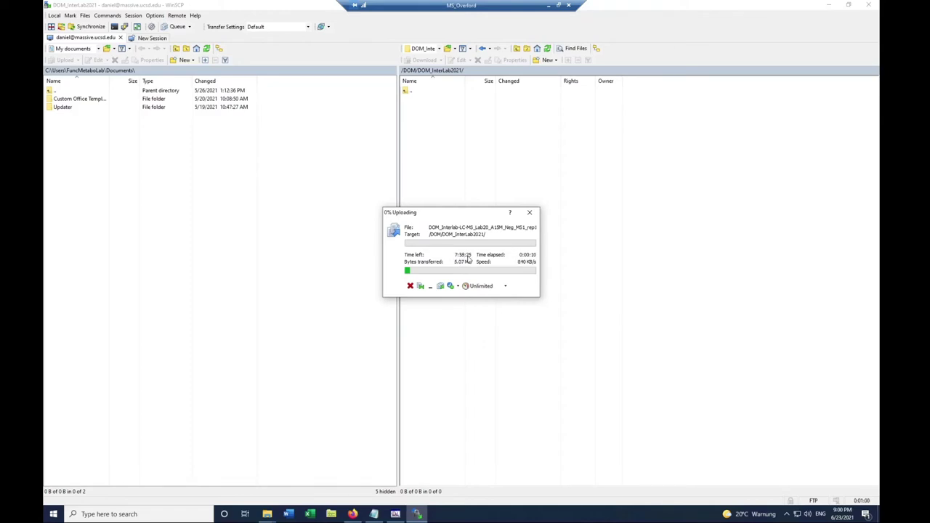
{"action": "left_click", "coordinate": [531, 213]}
{"action": "left_click", "coordinate": [529, 213]}
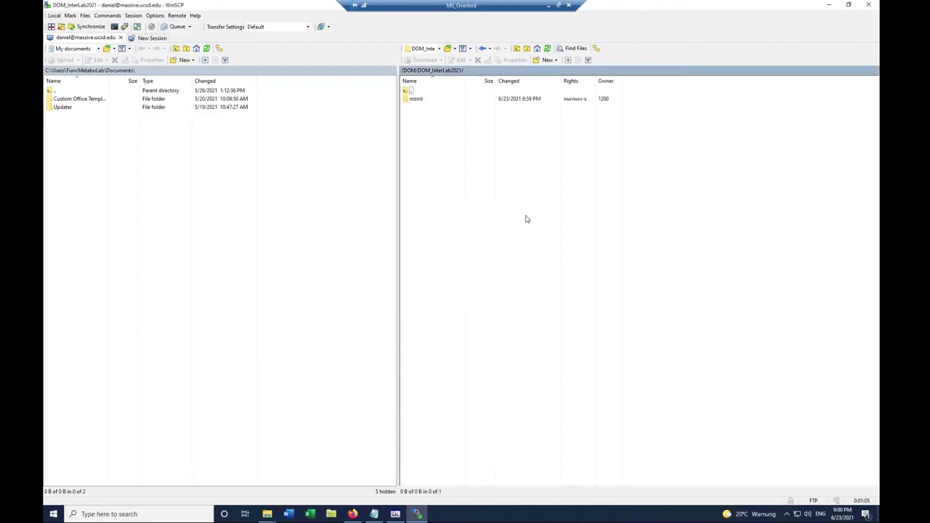
Browse from /DOM/ into Interlab_DOM_study > Lab_20 > raw on the server
{"action": "double_click", "coordinate": [409, 91]}
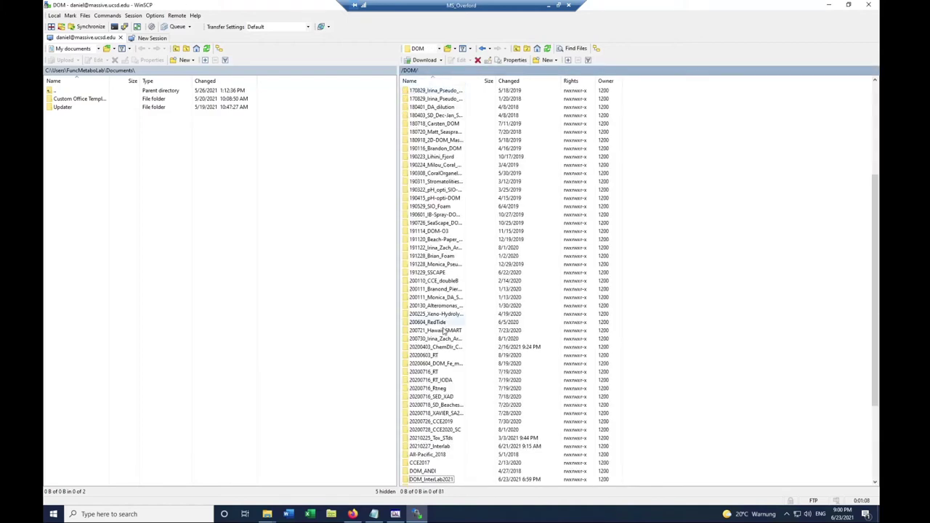
{"action": "scroll", "coordinate": [481, 420], "scroll_direction": "down", "scroll_amount": 3}
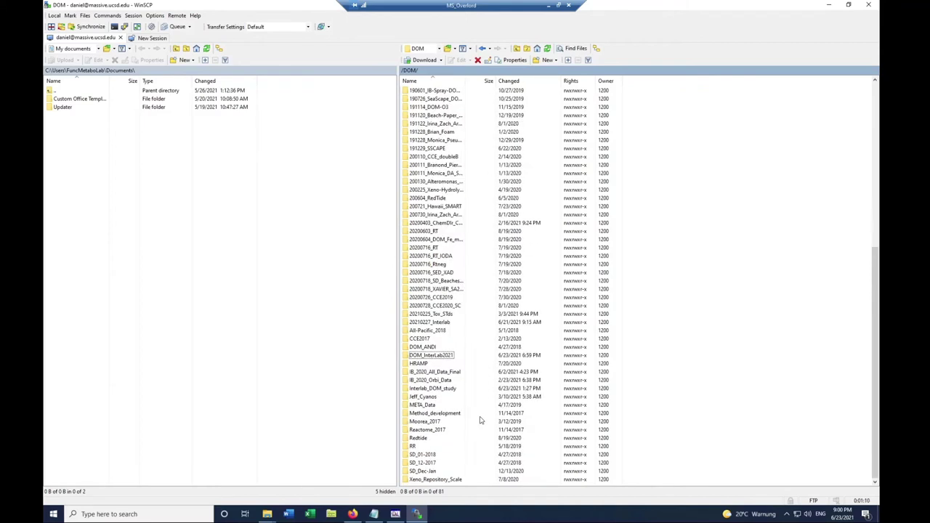
{"action": "double_click", "coordinate": [436, 390]}
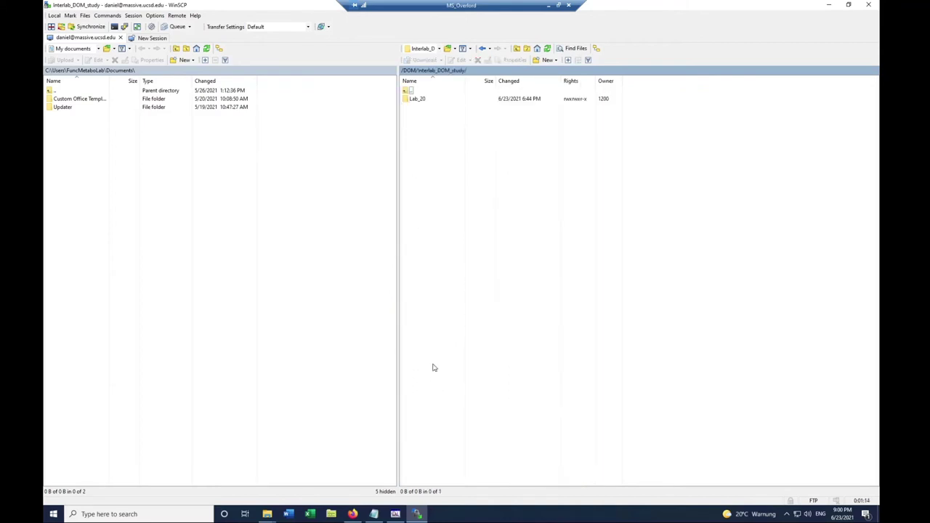
{"action": "double_click", "coordinate": [416, 100]}
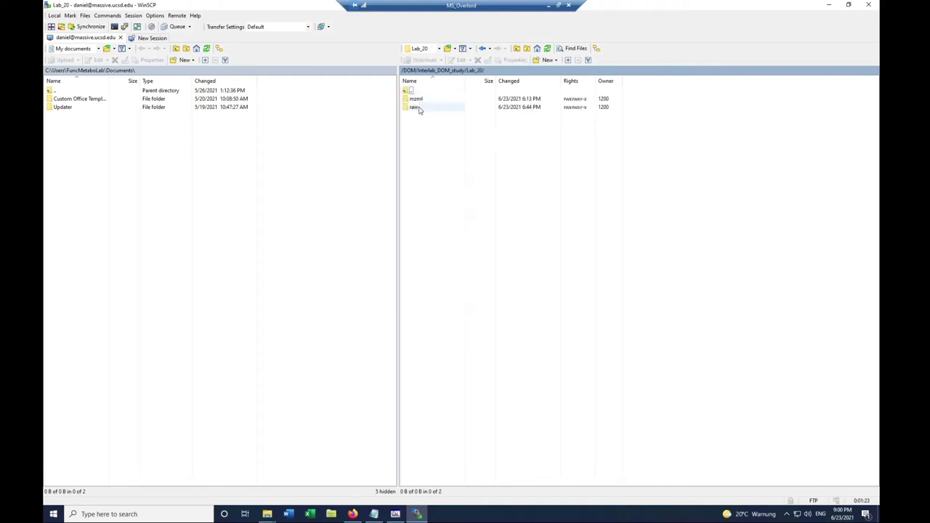
{"action": "double_click", "coordinate": [416, 109]}
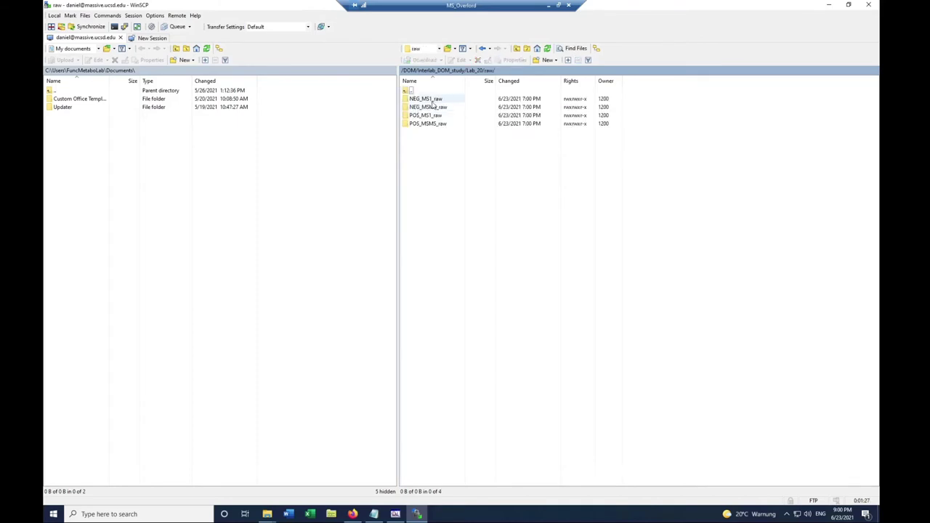
Inspect Lab_20's mzml folder and its NEG_MS1_mzml subfolder, then switch to Firefox
{"action": "double_click", "coordinate": [408, 91]}
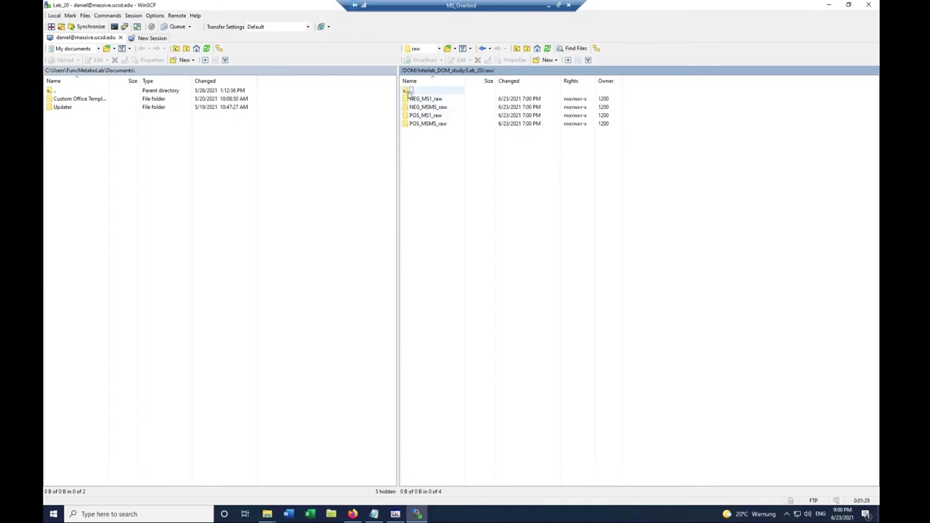
{"action": "double_click", "coordinate": [420, 102]}
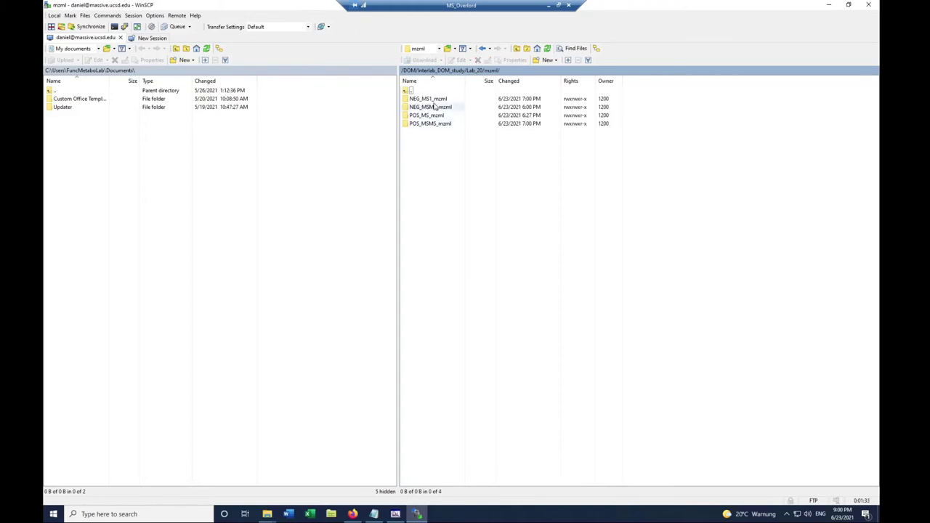
{"action": "double_click", "coordinate": [436, 101]}
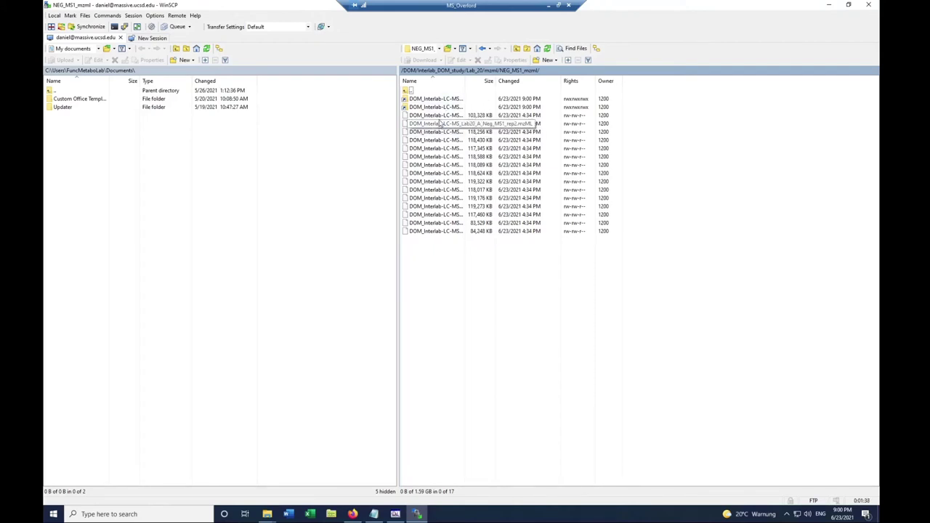
{"action": "double_click", "coordinate": [407, 90]}
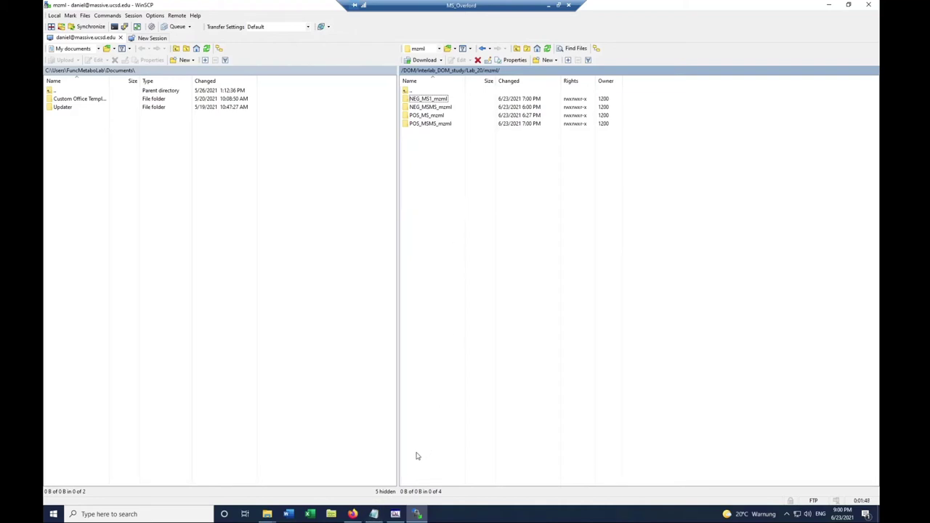
{"action": "left_click", "coordinate": [352, 514]}
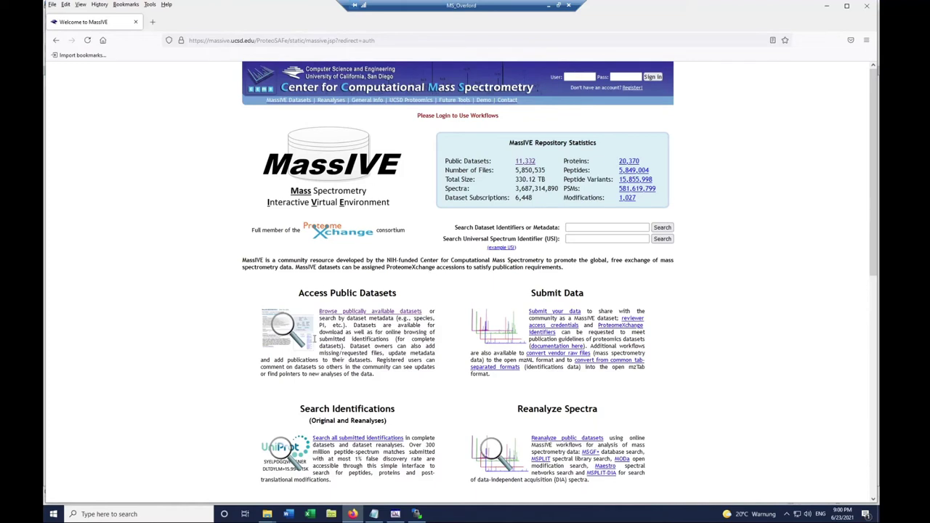
Load massive.ucsd.edu in Firefox using the address copied from the notes
{"action": "left_click", "coordinate": [374, 514]}
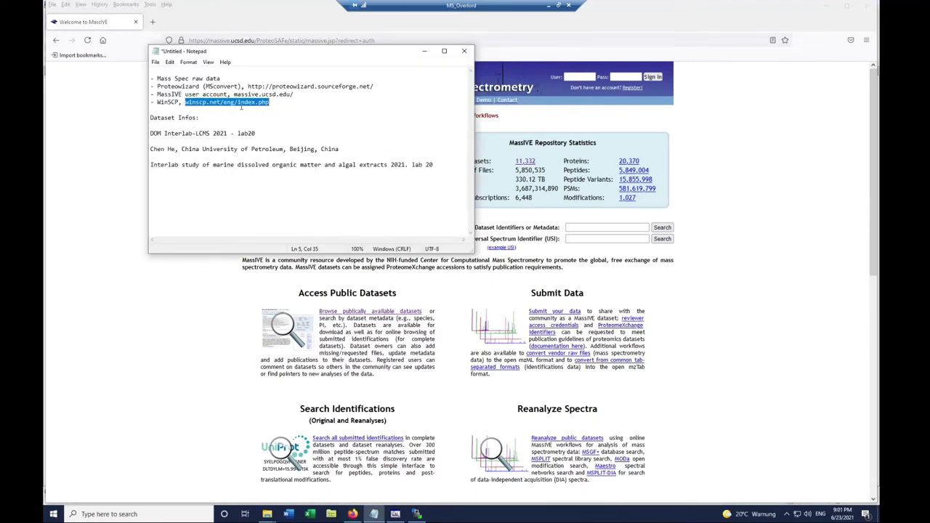
{"action": "left_click_drag", "start_coordinate": [235, 94], "coordinate": [296, 95]}
{"action": "key", "text": "ctrl+c"}
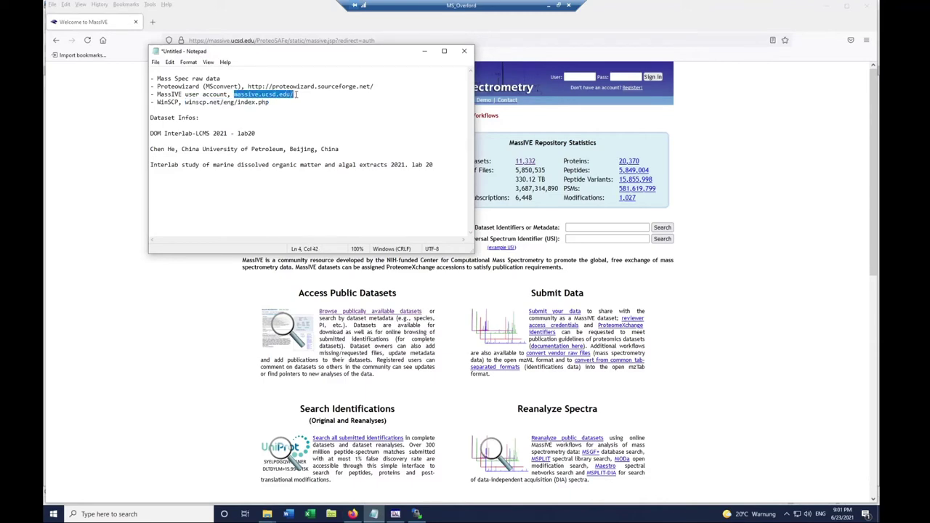
{"action": "left_click", "coordinate": [639, 56]}
{"action": "left_click", "coordinate": [327, 40]}
{"action": "key", "text": "ctrl+v"}
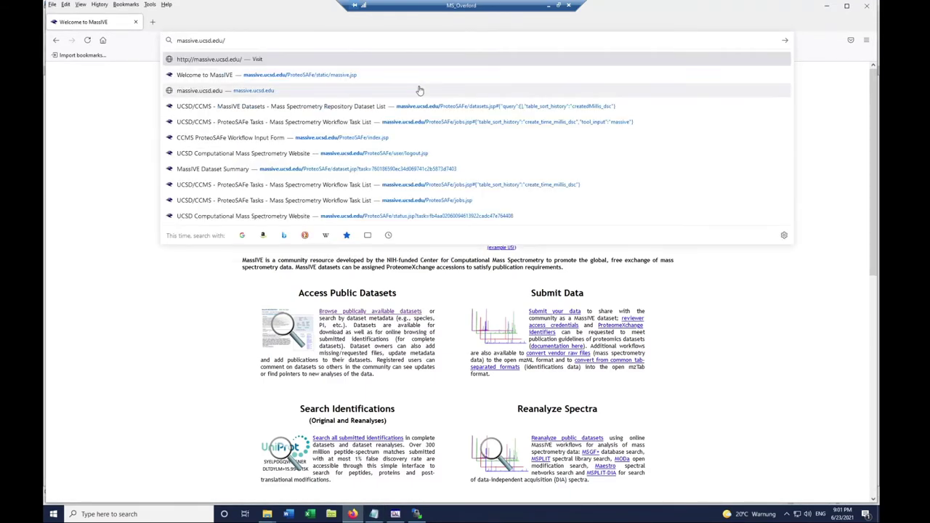
{"action": "left_click", "coordinate": [420, 90]}
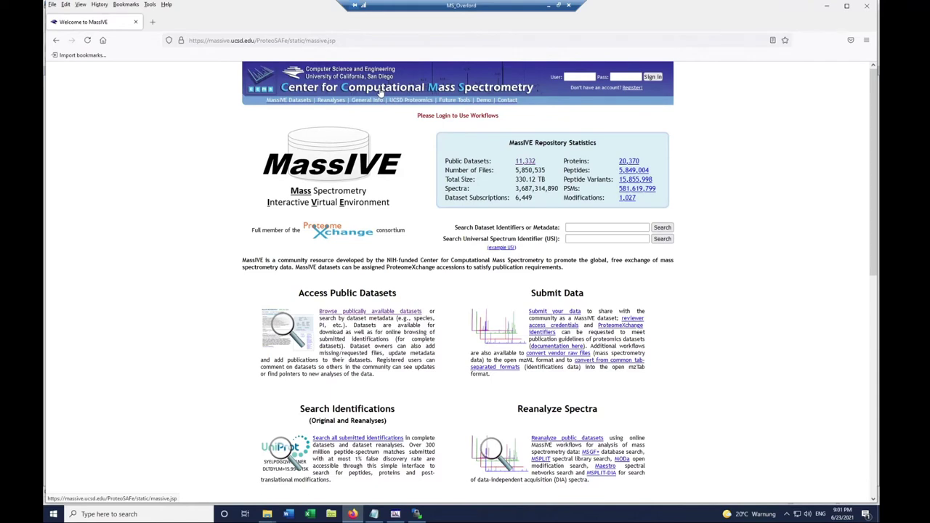
Sign in with the MassIVE username and password, declining Firefox's offer to save the login
{"action": "left_click", "coordinate": [577, 77]}
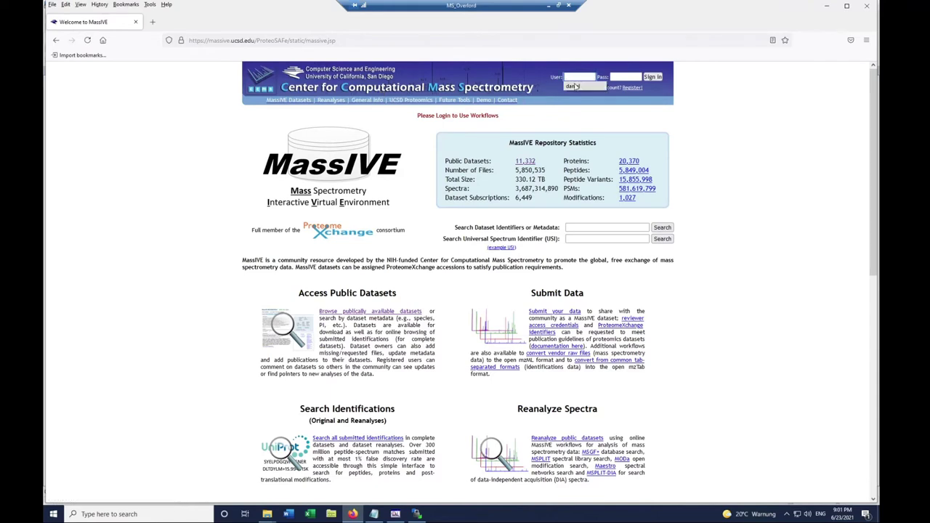
{"action": "left_click", "coordinate": [574, 86]}
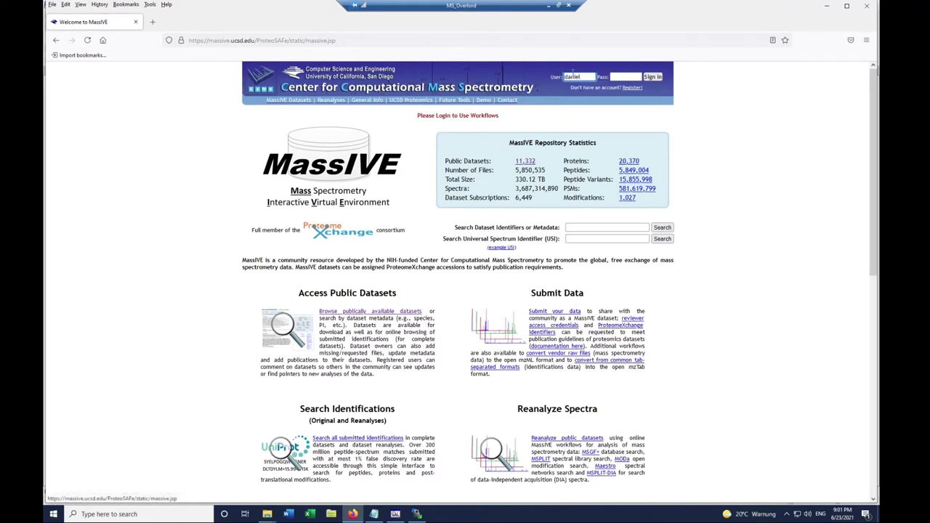
{"action": "left_click", "coordinate": [623, 77]}
{"action": "type", "text": "d"}
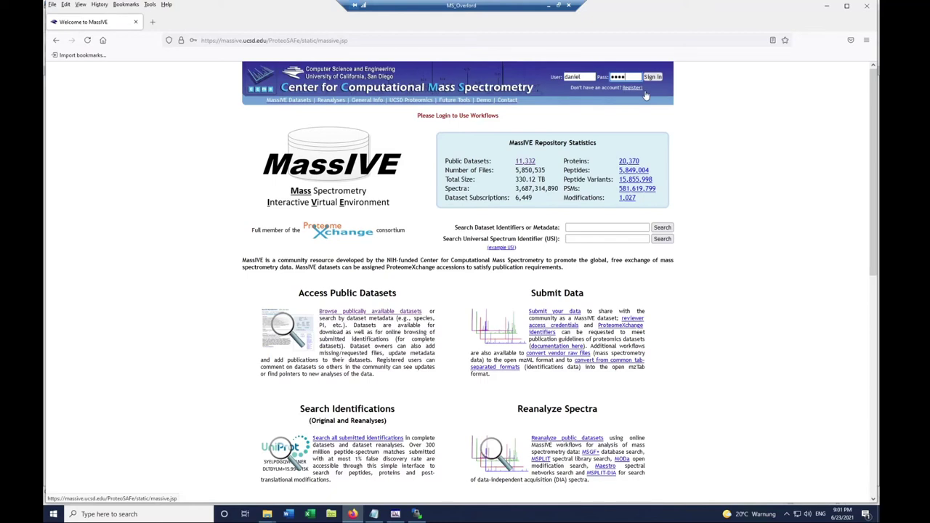
{"action": "type", "text": "1"}
{"action": "left_click", "coordinate": [652, 77]}
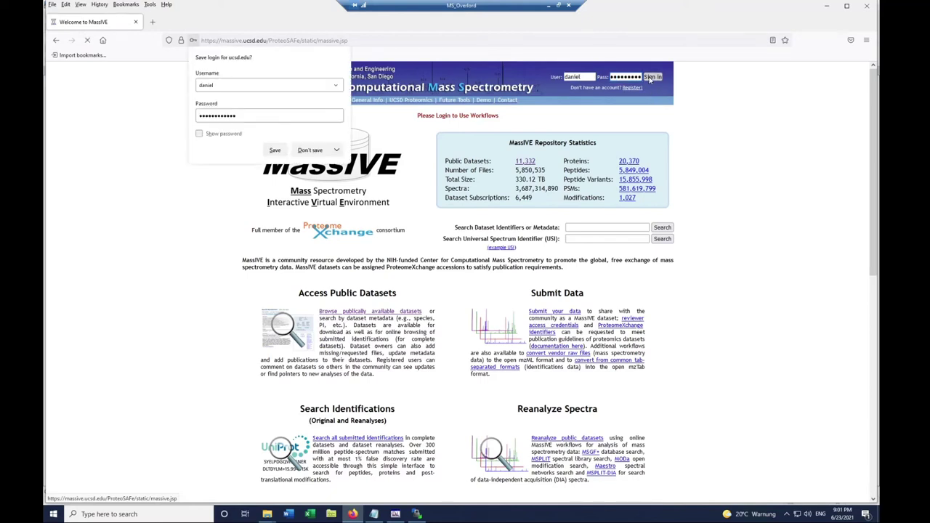
{"action": "left_click", "coordinate": [308, 152]}
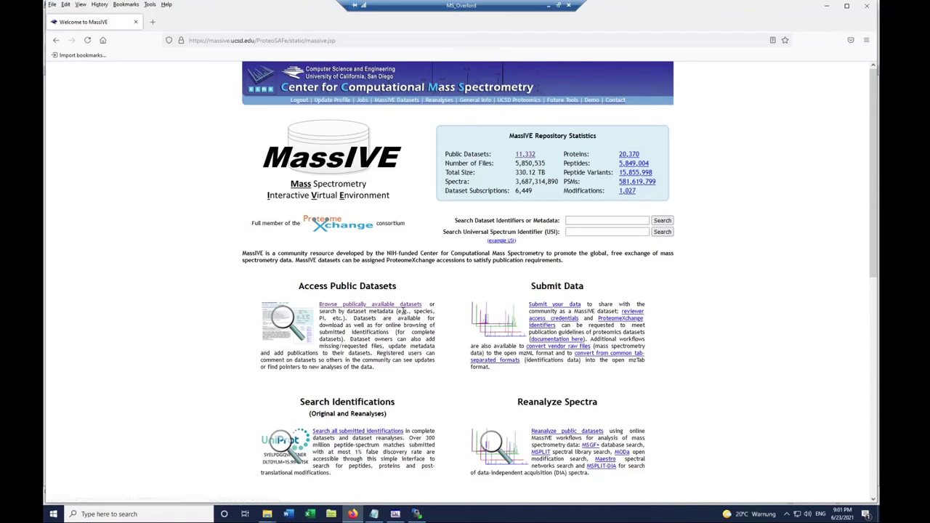
Start a new submission and paste the title 'DOM Interlab-LCMS 2021 - lab20' from the notes
{"action": "left_click", "coordinate": [565, 306]}
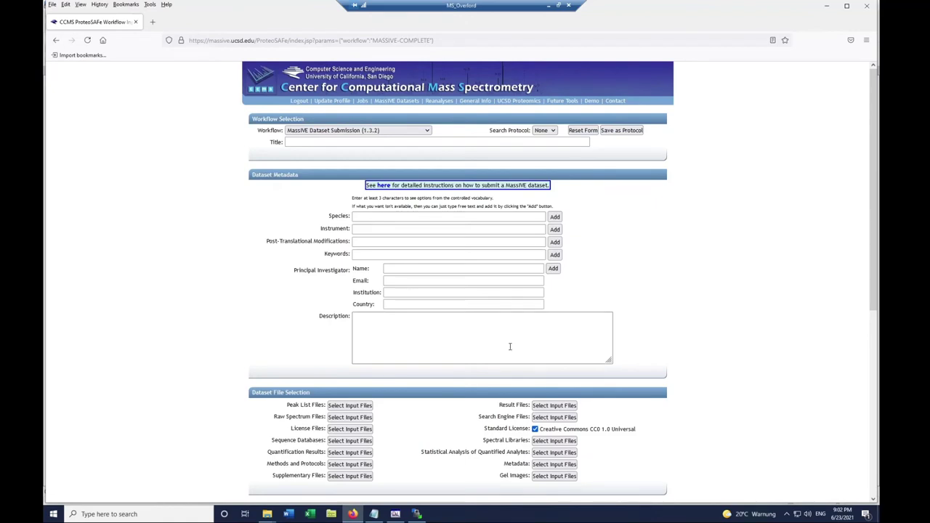
{"action": "left_click", "coordinate": [373, 514]}
{"action": "left_click_drag", "start_coordinate": [318, 53], "coordinate": [283, 30]}
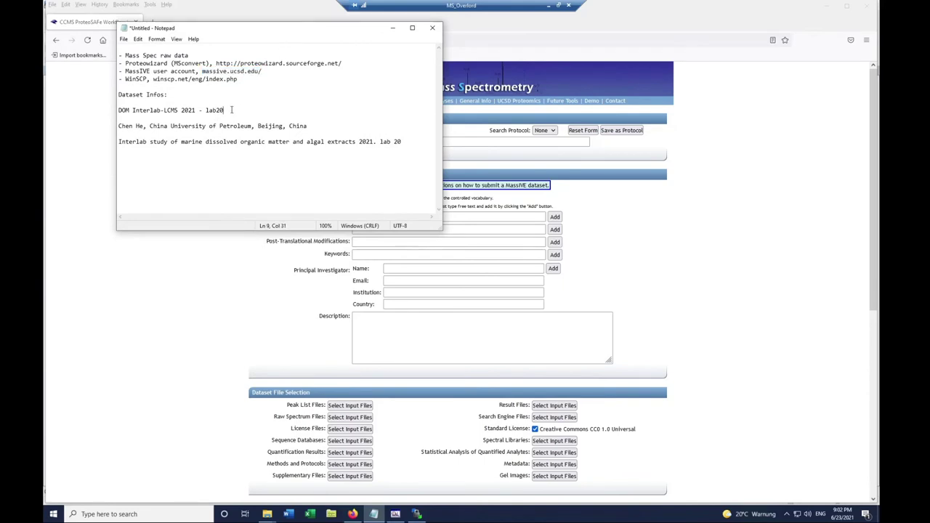
{"action": "left_click_drag", "start_coordinate": [230, 109], "coordinate": [122, 110]}
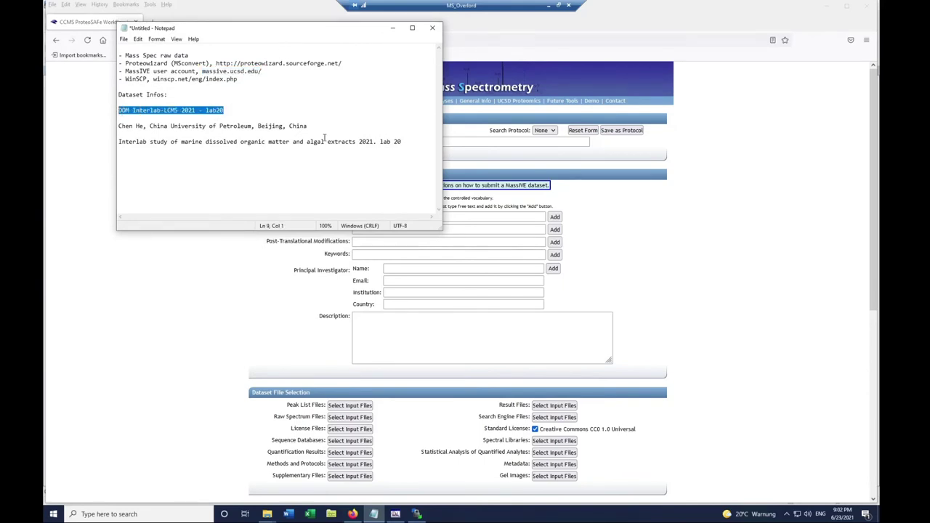
{"action": "left_click", "coordinate": [506, 142]}
{"action": "type", "text": "DOM Interlab-LCMS 2021 - lab20"}
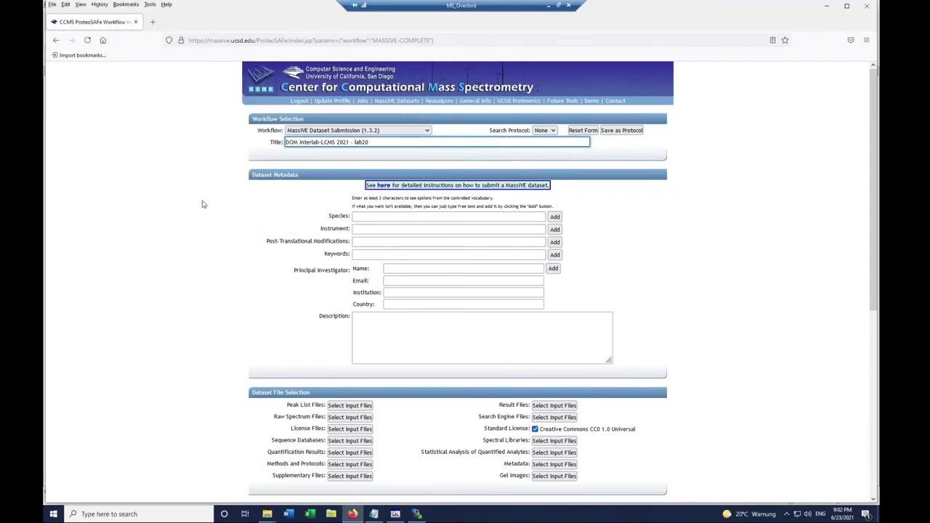
{"action": "key", "text": "alt+Tab"}
{"action": "left_click", "coordinate": [322, 126]}
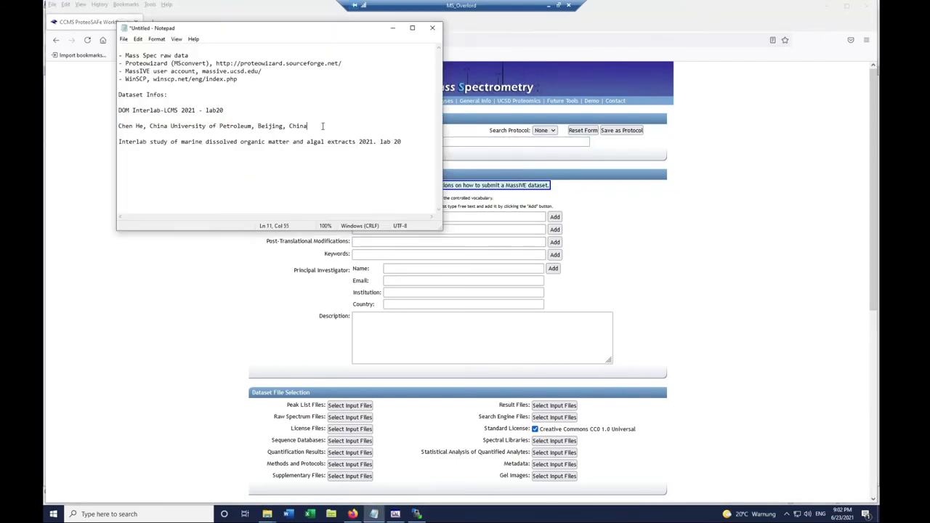
Add the principal investigator by pasting their name from the notes
{"action": "left_click_drag", "start_coordinate": [143, 126], "coordinate": [106, 129]}
{"action": "key", "text": "ctrl+c"}
{"action": "left_click", "coordinate": [409, 267]}
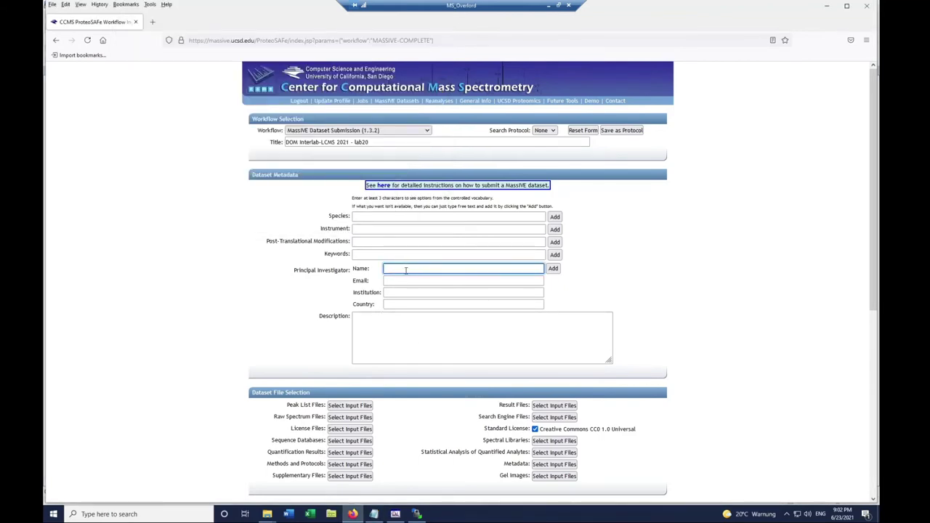
{"action": "key", "text": "ctrl+v"}
{"action": "left_click", "coordinate": [460, 281]}
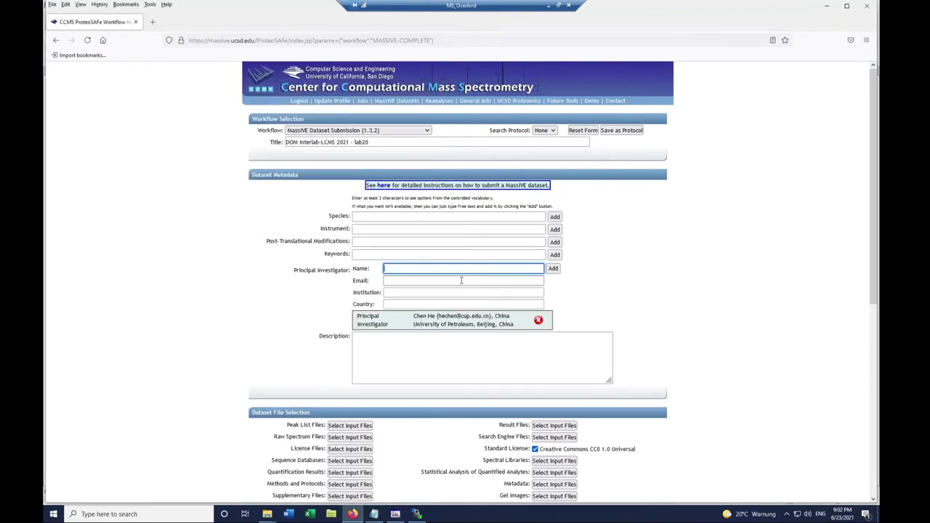
Add Synechococcus and environmental samples as the dataset's species
{"action": "left_click", "coordinate": [371, 217]}
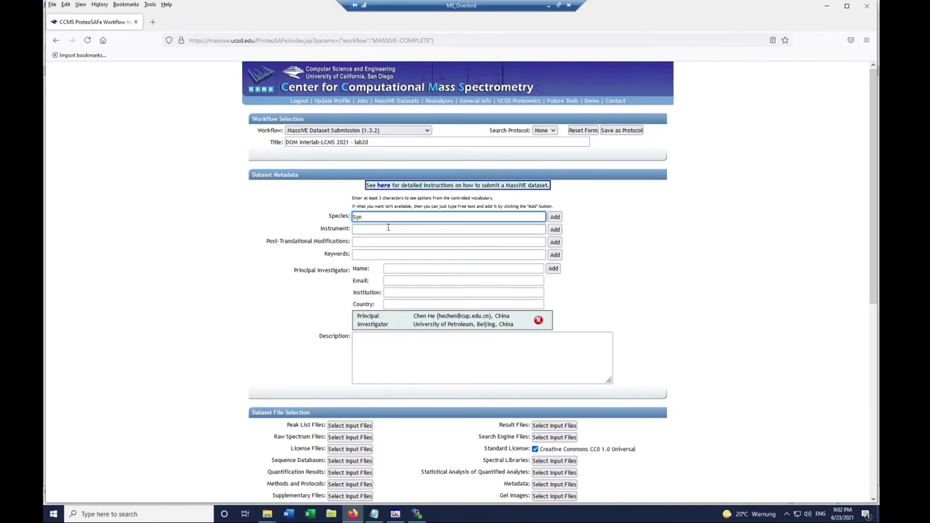
{"action": "type", "text": "Synecho"}
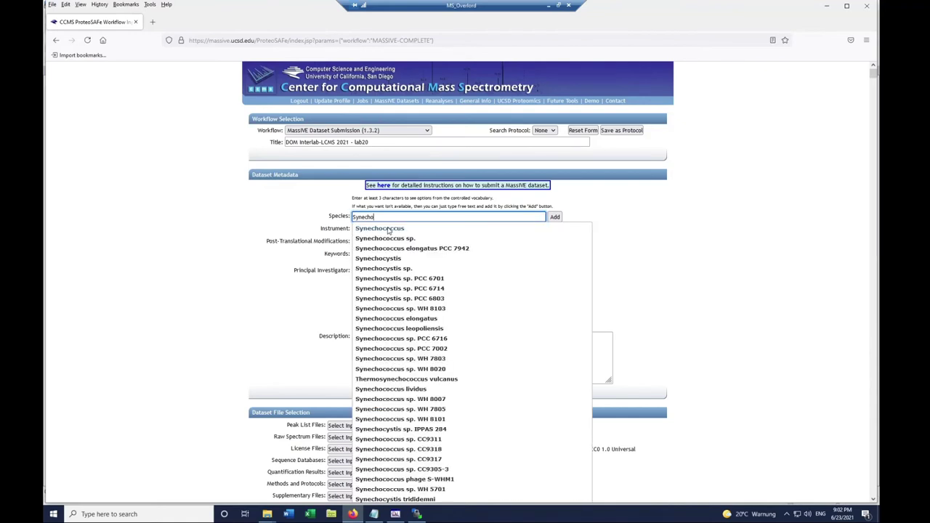
{"action": "left_click", "coordinate": [397, 232]}
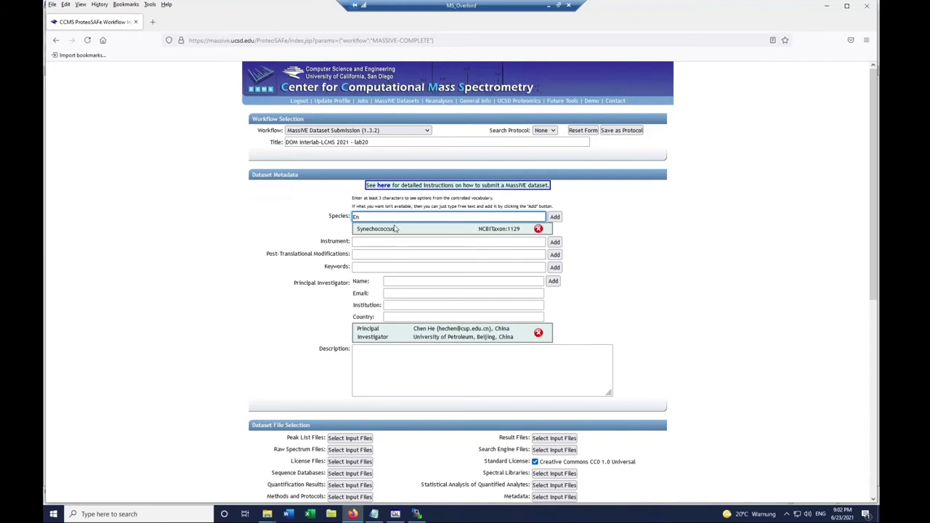
{"action": "type", "text": "Envi"}
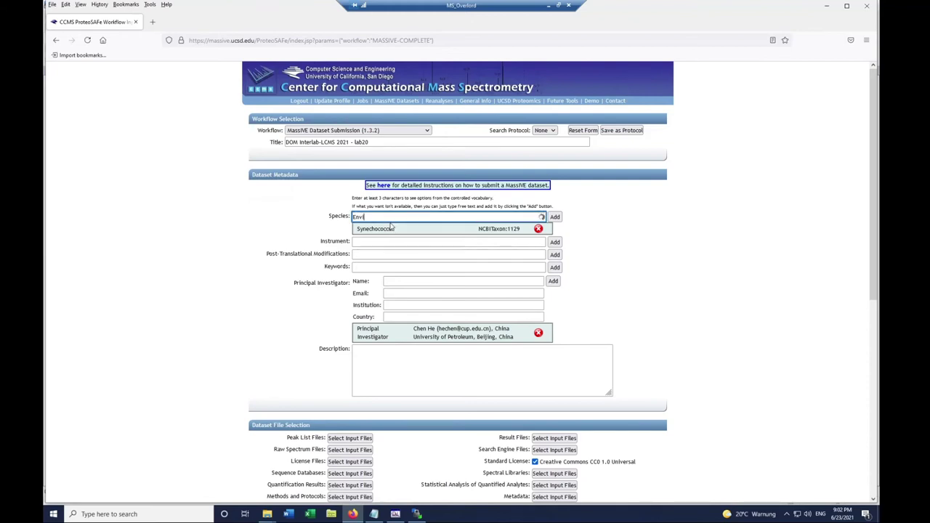
{"action": "type", "text": "ronm"}
{"action": "left_click", "coordinate": [411, 229]}
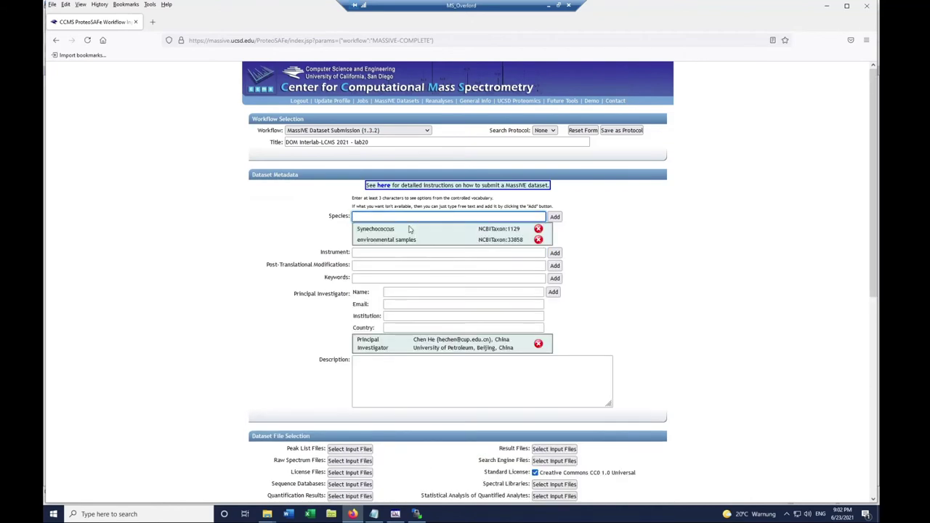
{"action": "left_click", "coordinate": [434, 254]}
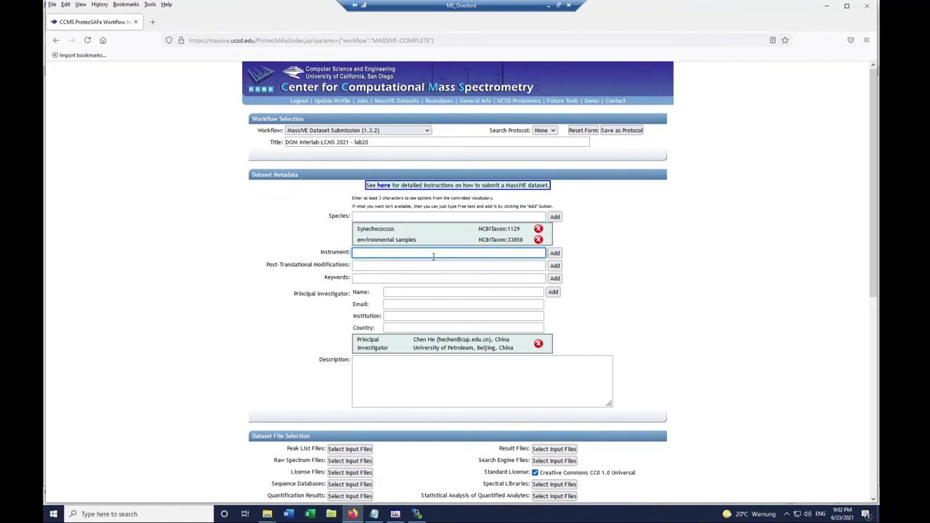
Set instrument to Orbitrap Fusion and paste the marine DOM interlab study description from the notes
{"action": "type", "text": "Orbitrap"}
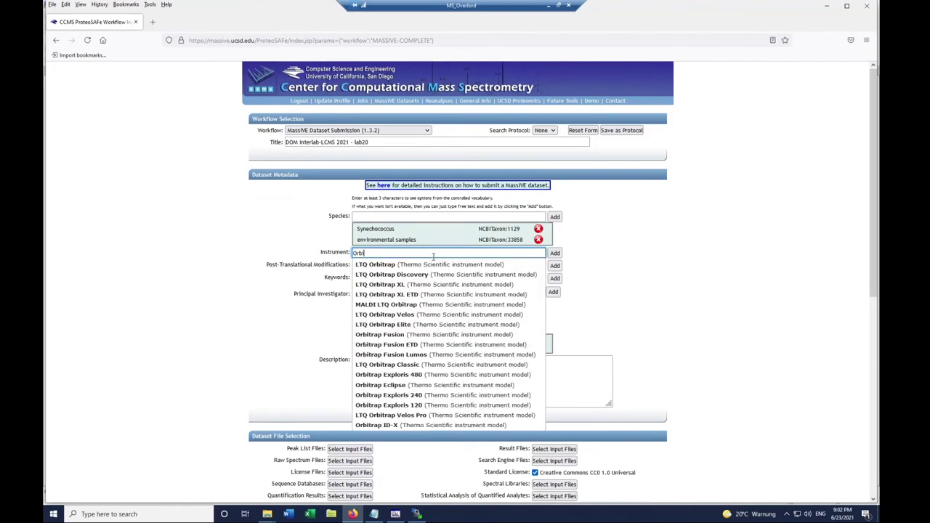
{"action": "left_click", "coordinate": [407, 334]}
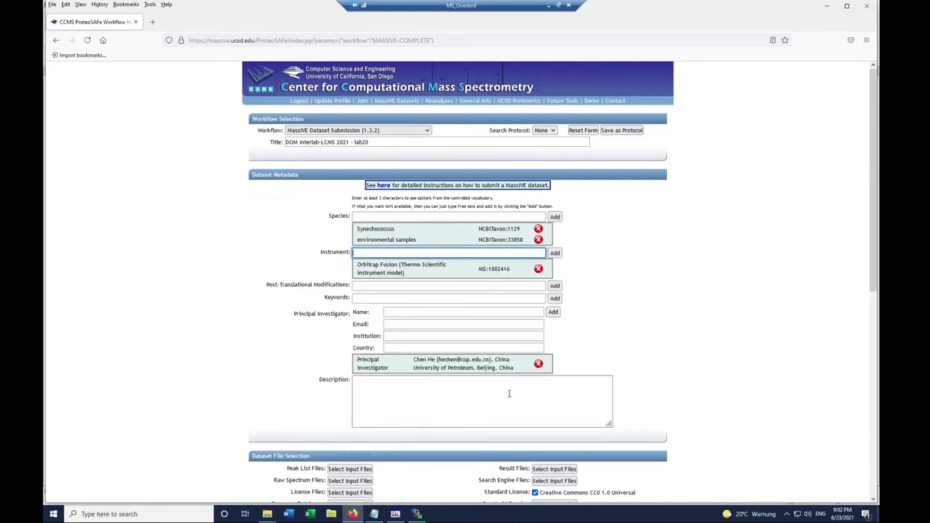
{"action": "key", "text": "alt+Tab"}
{"action": "left_click_drag", "start_coordinate": [406, 144], "coordinate": [109, 145]}
{"action": "key", "text": "ctrl+c"}
{"action": "left_click", "coordinate": [391, 400]}
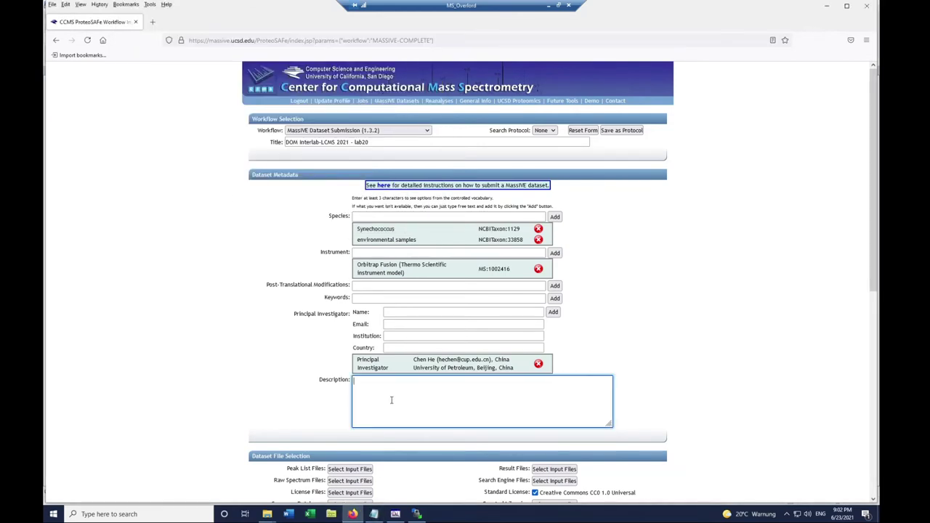
{"action": "key", "text": "ctrl+v"}
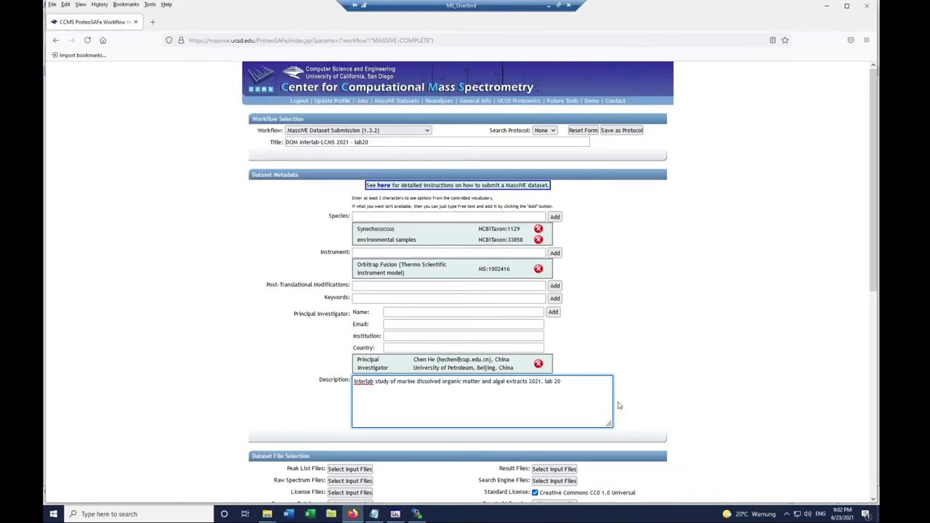
{"action": "scroll", "coordinate": [561, 405], "scroll_direction": "down", "scroll_amount": 3}
{"action": "scroll", "coordinate": [476, 117], "scroll_direction": "up", "scroll_amount": 3}
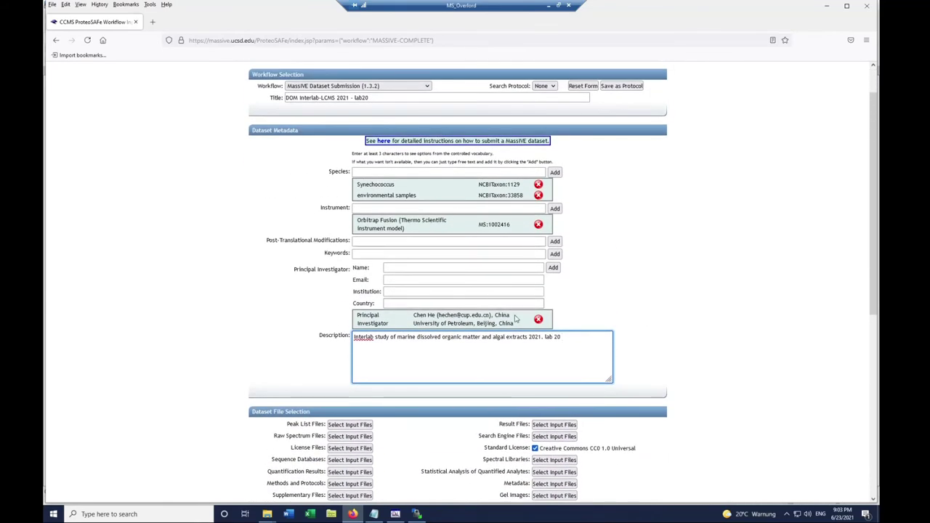
{"action": "scroll", "coordinate": [522, 329], "scroll_direction": "down", "scroll_amount": 1}
{"action": "scroll", "coordinate": [522, 329], "scroll_direction": "down", "scroll_amount": 2}
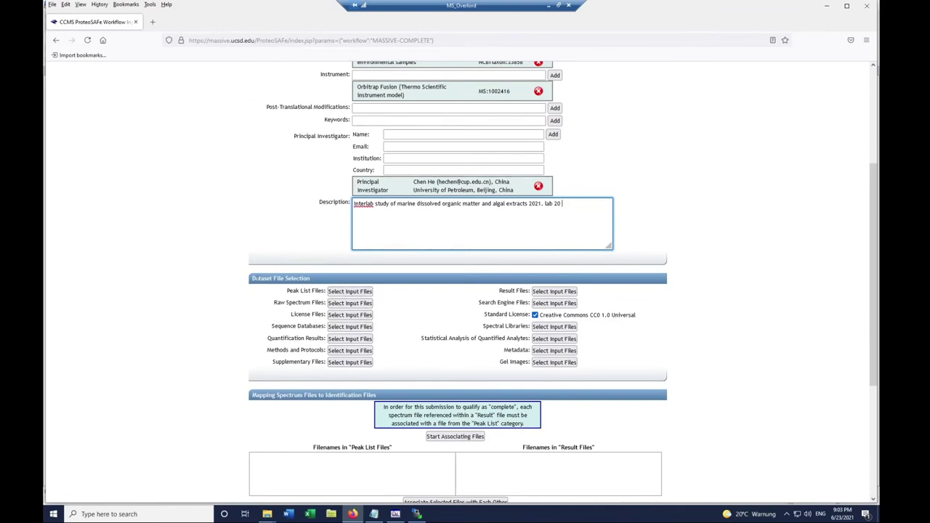
Assign the Lab_20 mzml folder as the dataset's peak list files
{"action": "left_click", "coordinate": [342, 292]}
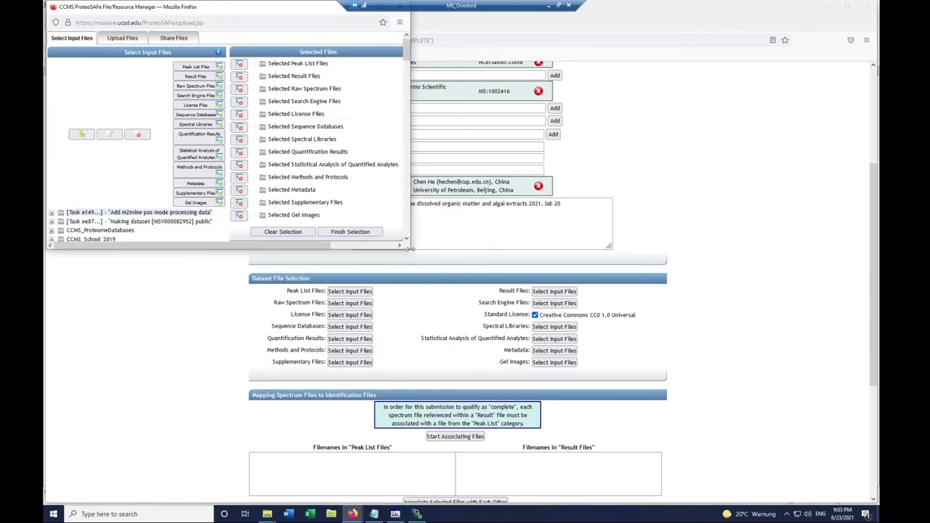
{"action": "left_click_drag", "start_coordinate": [412, 251], "coordinate": [730, 413]}
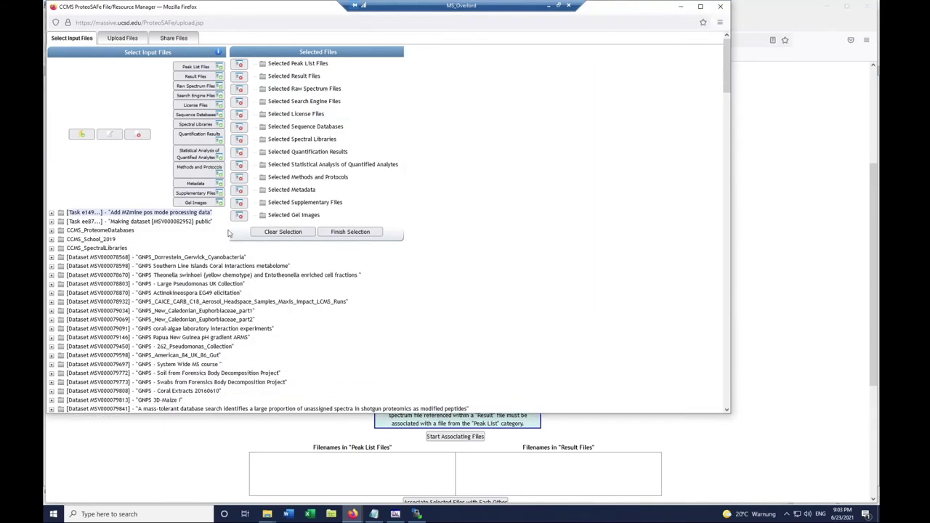
{"action": "scroll", "coordinate": [217, 234], "scroll_direction": "down", "scroll_amount": 3}
{"action": "scroll", "coordinate": [217, 234], "scroll_direction": "down", "scroll_amount": 15}
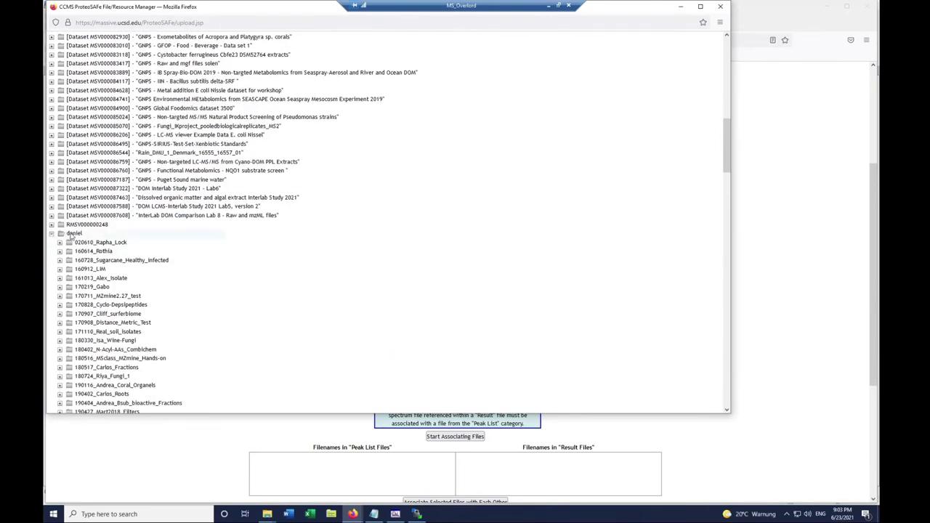
{"action": "scroll", "coordinate": [91, 237], "scroll_direction": "down", "scroll_amount": 10}
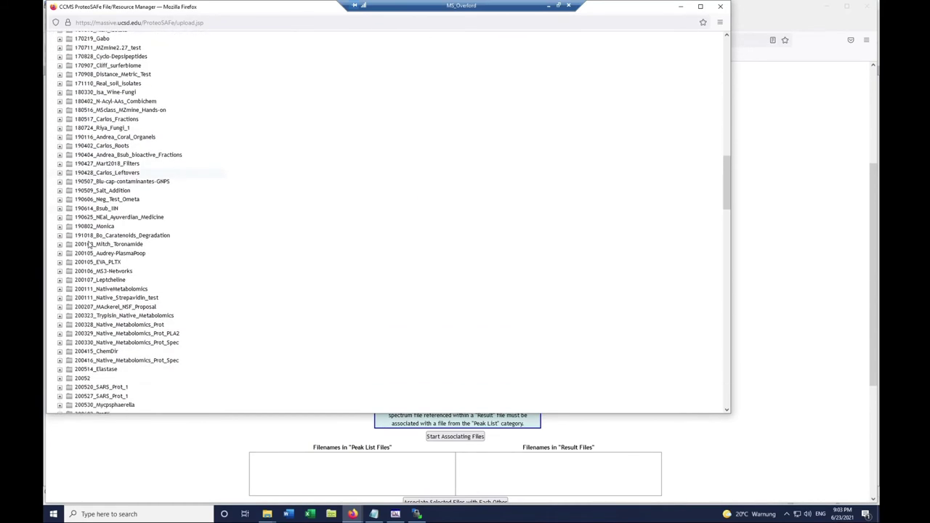
{"action": "scroll", "coordinate": [89, 245], "scroll_direction": "down", "scroll_amount": 10}
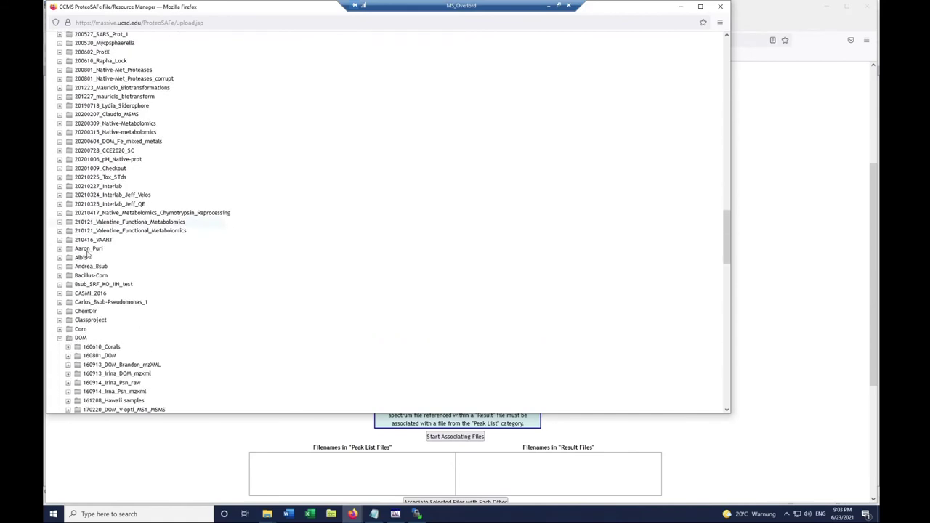
{"action": "scroll", "coordinate": [135, 281], "scroll_direction": "down", "scroll_amount": 10}
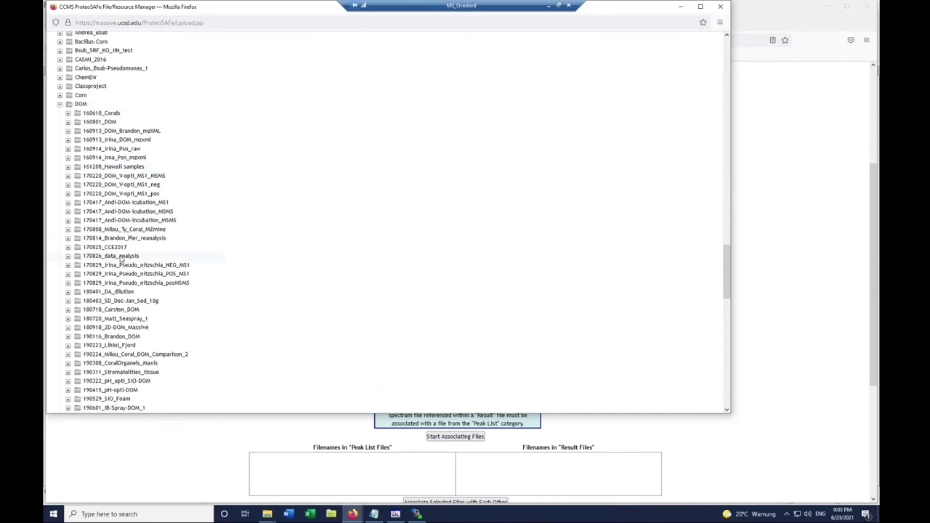
{"action": "scroll", "coordinate": [123, 263], "scroll_direction": "down", "scroll_amount": 10}
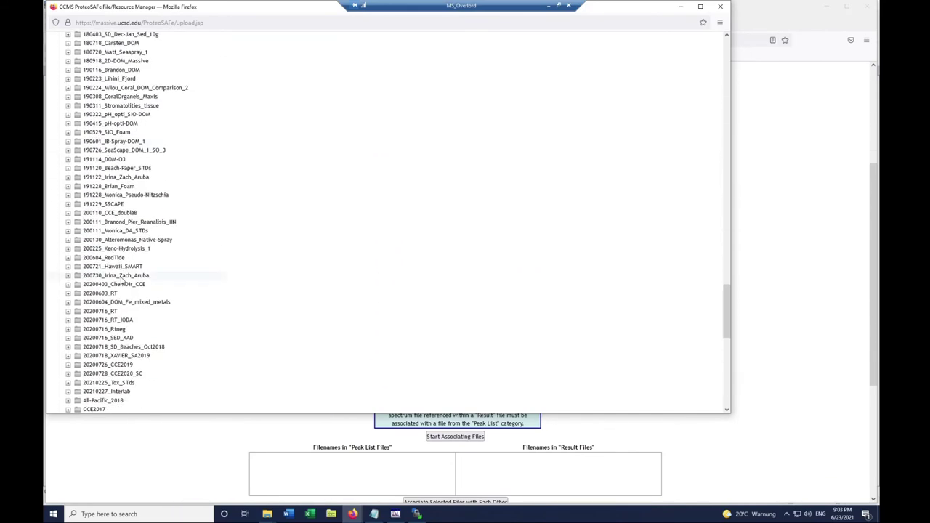
{"action": "scroll", "coordinate": [138, 297], "scroll_direction": "down", "scroll_amount": 5}
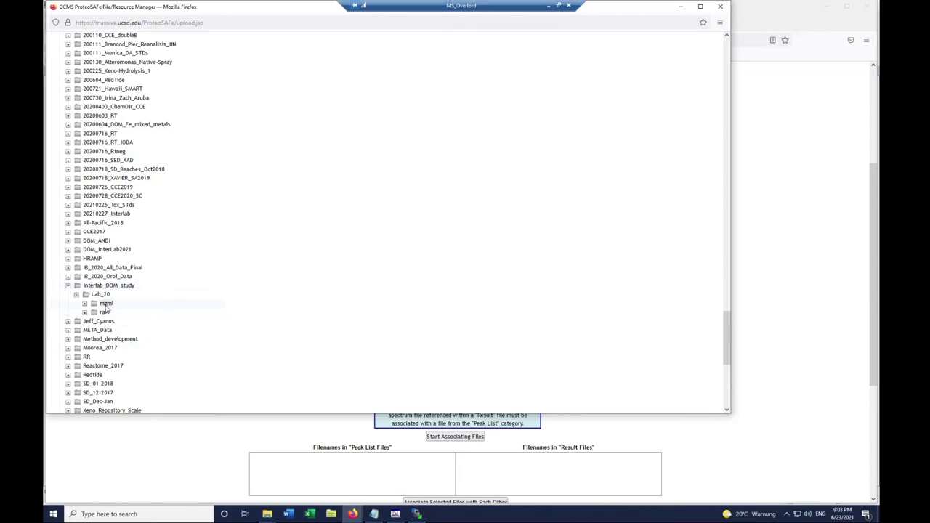
{"action": "left_click_drag", "start_coordinate": [724, 322], "coordinate": [724, 55]}
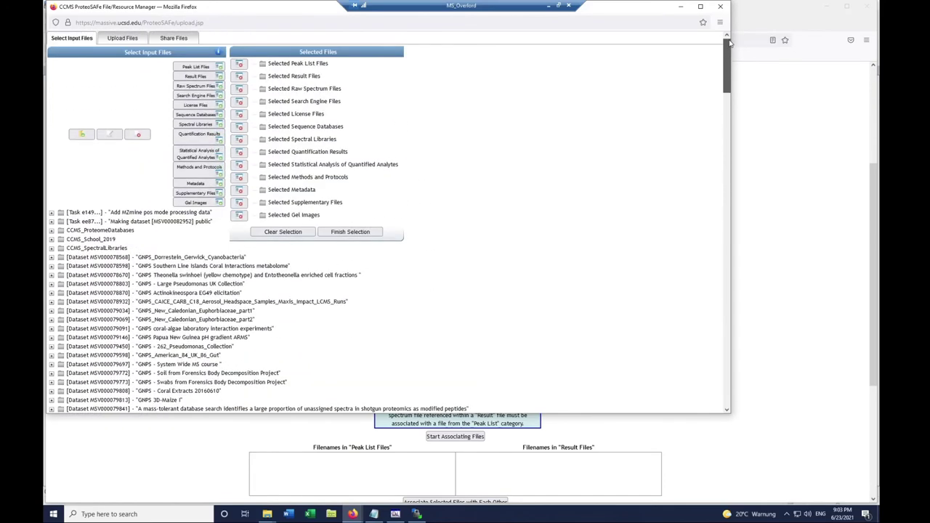
{"action": "left_click", "coordinate": [195, 67]}
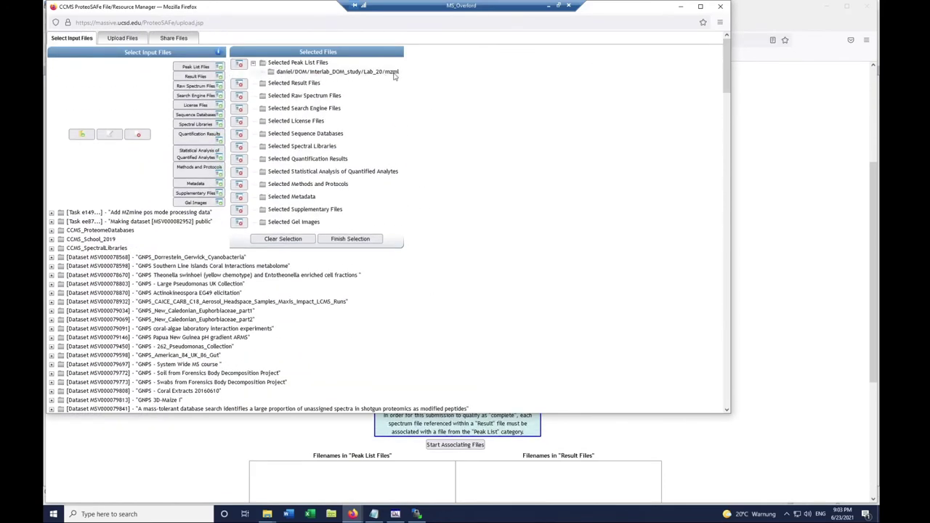
Assign the Lab_20 raw folder as raw spectrum files and finish the file selection
{"action": "left_click_drag", "start_coordinate": [724, 55], "coordinate": [746, 336]}
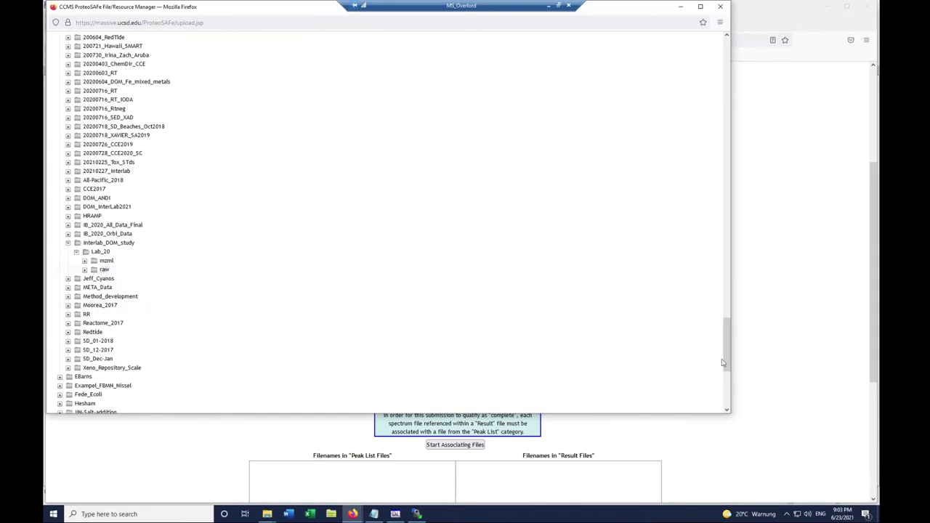
{"action": "left_click_drag", "start_coordinate": [725, 341], "coordinate": [636, 59]}
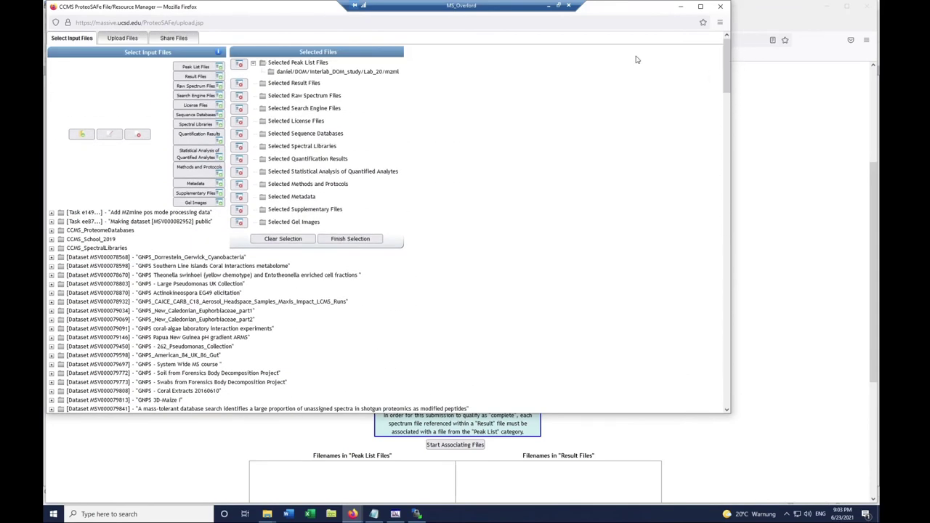
{"action": "left_click", "coordinate": [196, 86]}
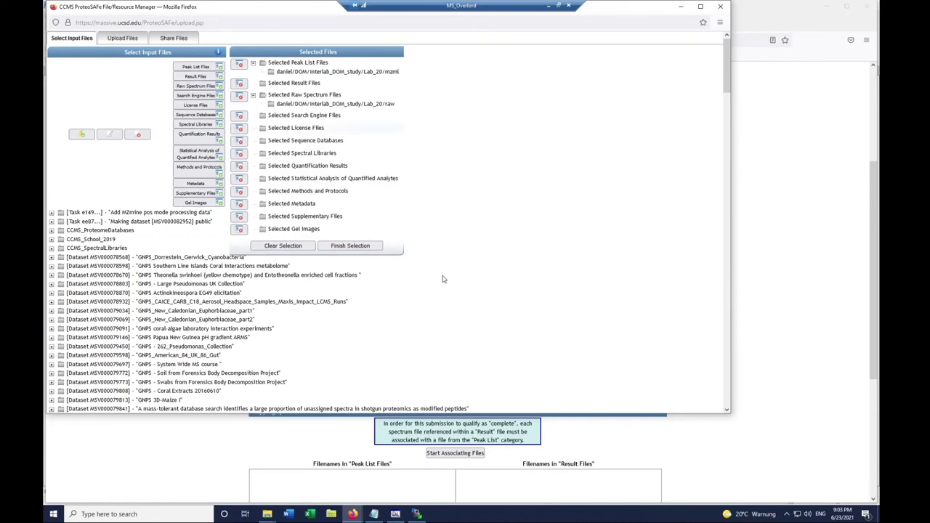
{"action": "left_click", "coordinate": [356, 251]}
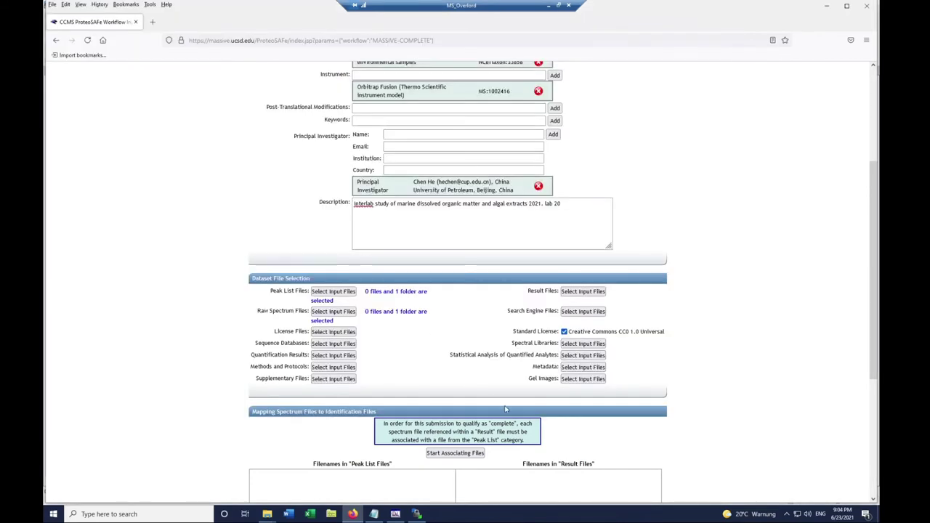
Attempt submission, dismiss the missing-fields error, and mark 'No PTMs are included in the dataset'
{"action": "scroll", "coordinate": [513, 404], "scroll_direction": "down", "scroll_amount": 5}
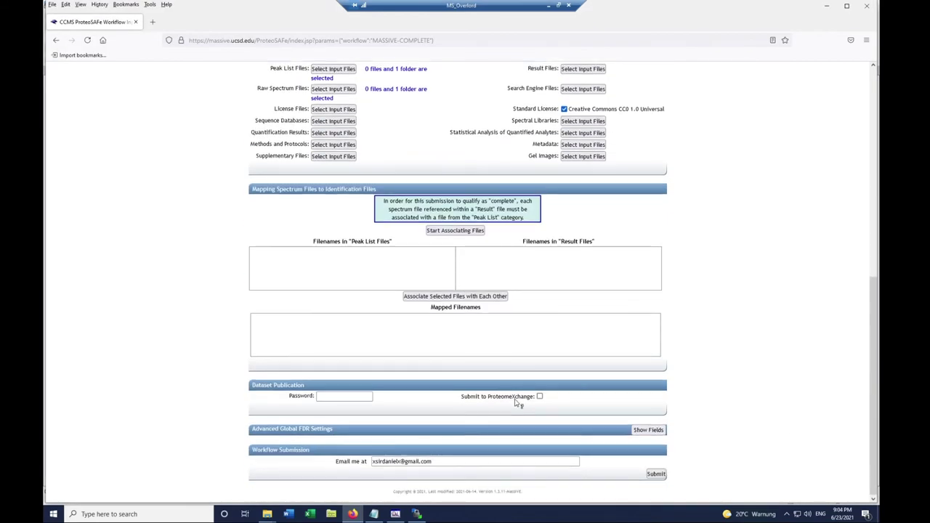
{"action": "left_click", "coordinate": [656, 475]}
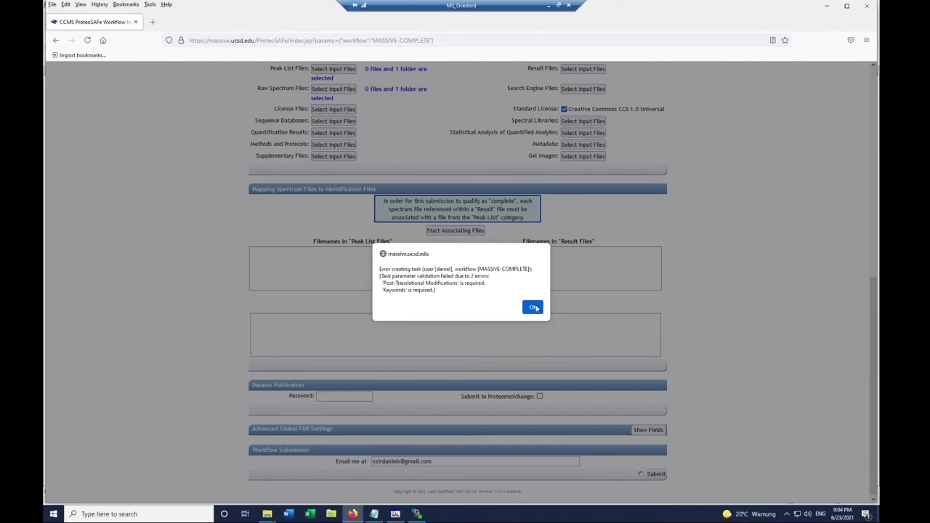
{"action": "left_click", "coordinate": [532, 306]}
{"action": "scroll", "coordinate": [529, 338], "scroll_direction": "up", "scroll_amount": 5}
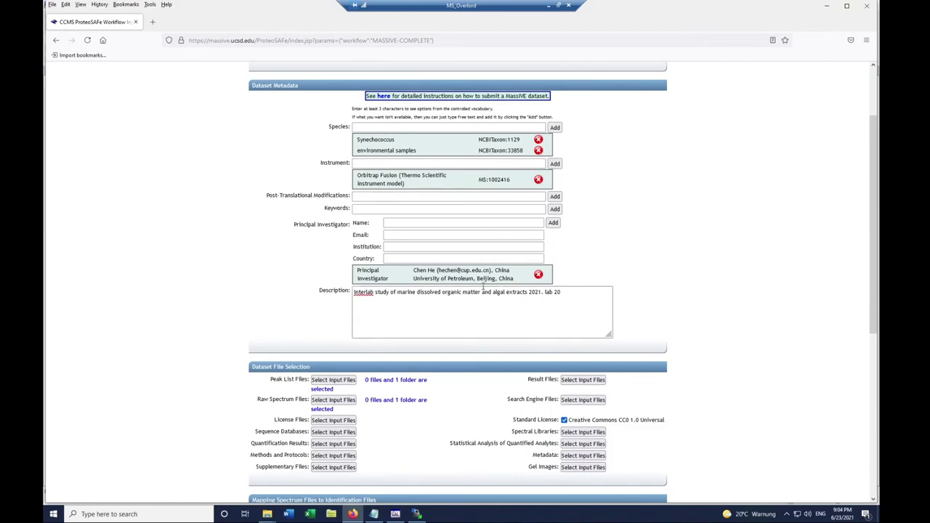
{"action": "left_click", "coordinate": [372, 194]}
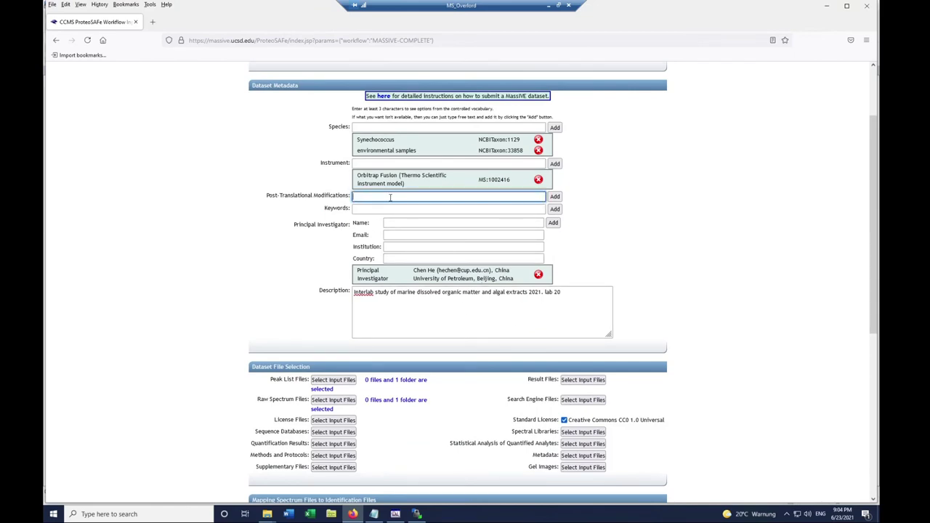
{"action": "type", "text": "none"}
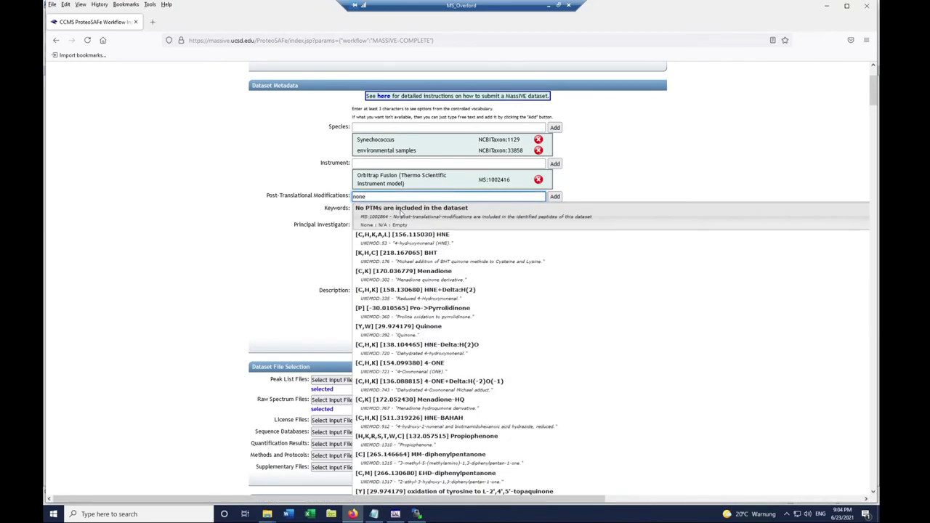
{"action": "left_click", "coordinate": [407, 213]}
Add the keywords DOM and Interlab Study to the dataset
{"action": "left_click", "coordinate": [406, 225]}
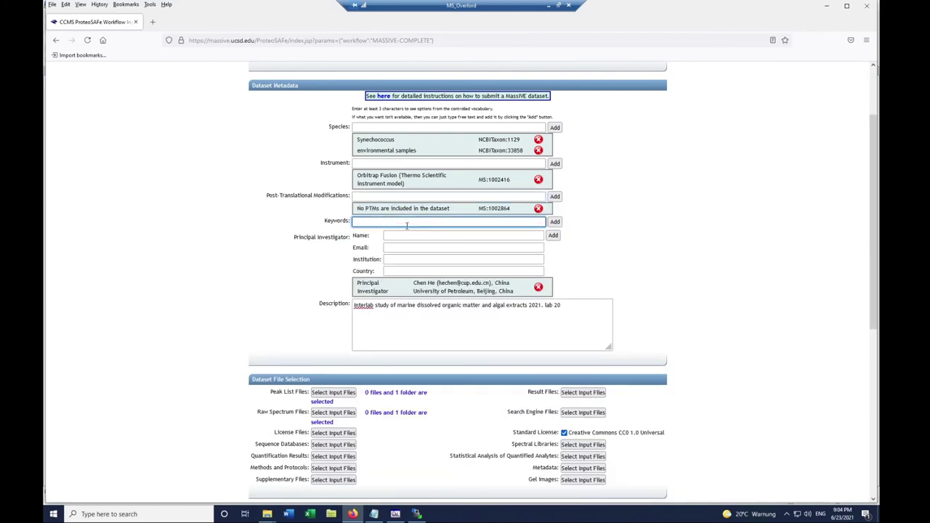
{"action": "left_click", "coordinate": [554, 222]}
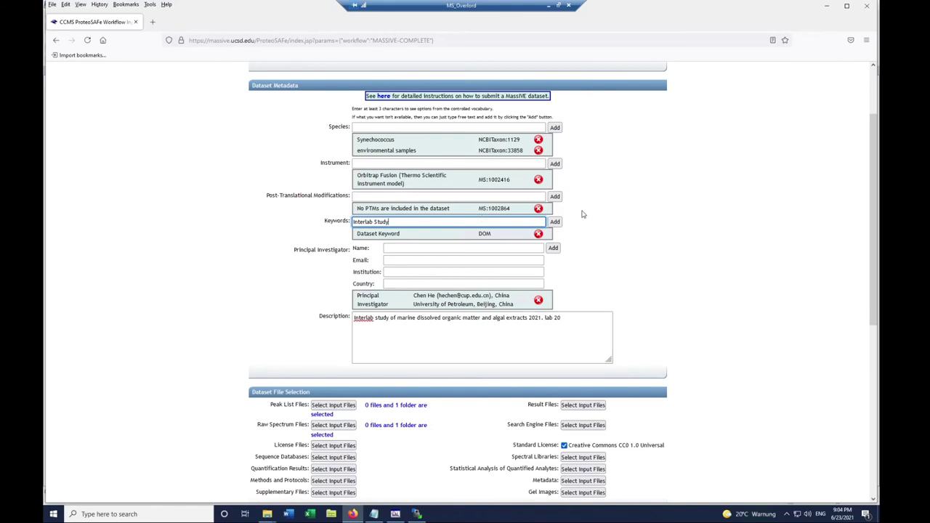
{"action": "left_click", "coordinate": [555, 222]}
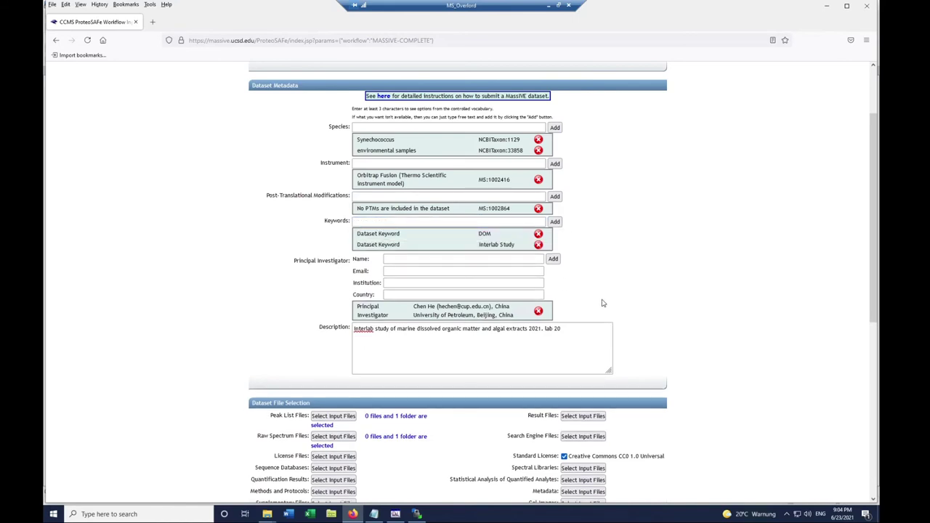
{"action": "scroll", "coordinate": [617, 308], "scroll_direction": "down", "scroll_amount": 5}
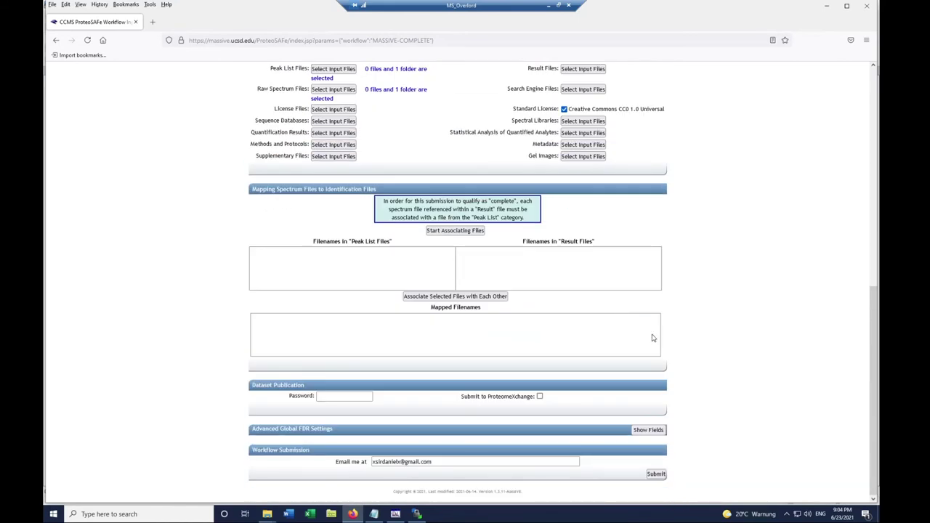
Submit the DOM Interlab-LCMS 2021 - lab20 dataset, review its job status, and view the Jobs list
{"action": "left_click", "coordinate": [655, 474]}
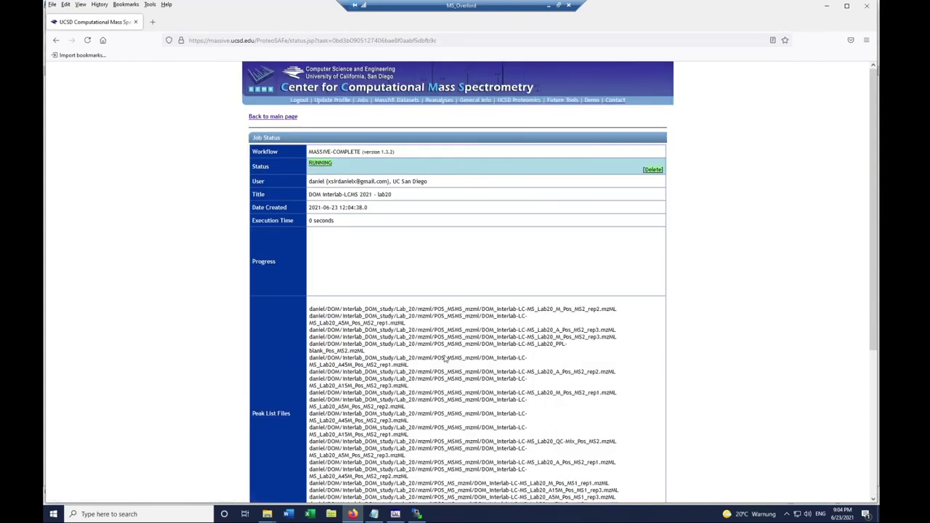
{"action": "scroll", "coordinate": [598, 295], "scroll_direction": "down", "scroll_amount": 3}
{"action": "scroll", "coordinate": [539, 391], "scroll_direction": "down", "scroll_amount": 2}
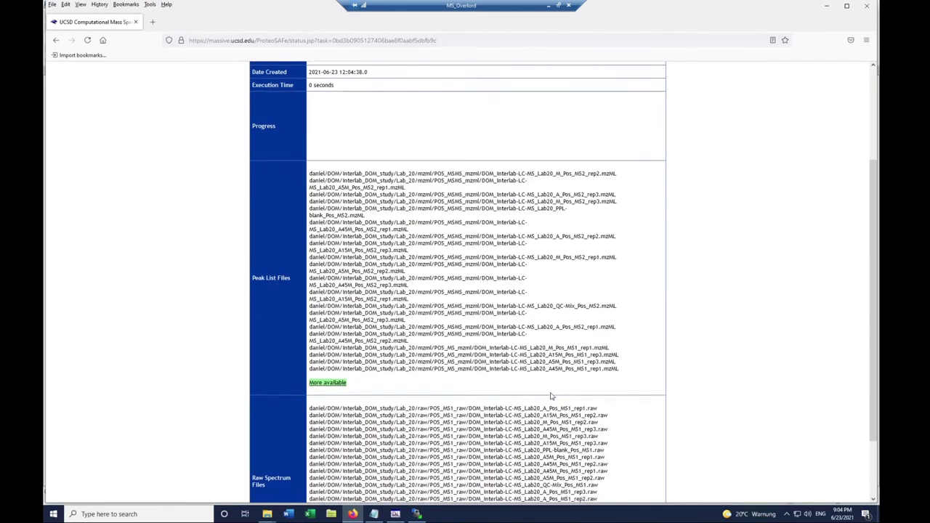
{"action": "scroll", "coordinate": [551, 393], "scroll_direction": "up", "scroll_amount": 5}
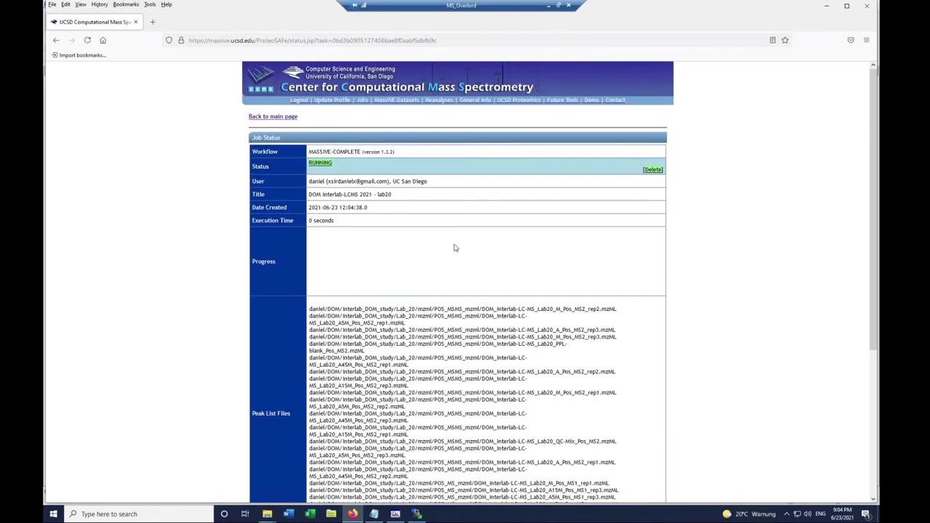
{"action": "left_click", "coordinate": [362, 101]}
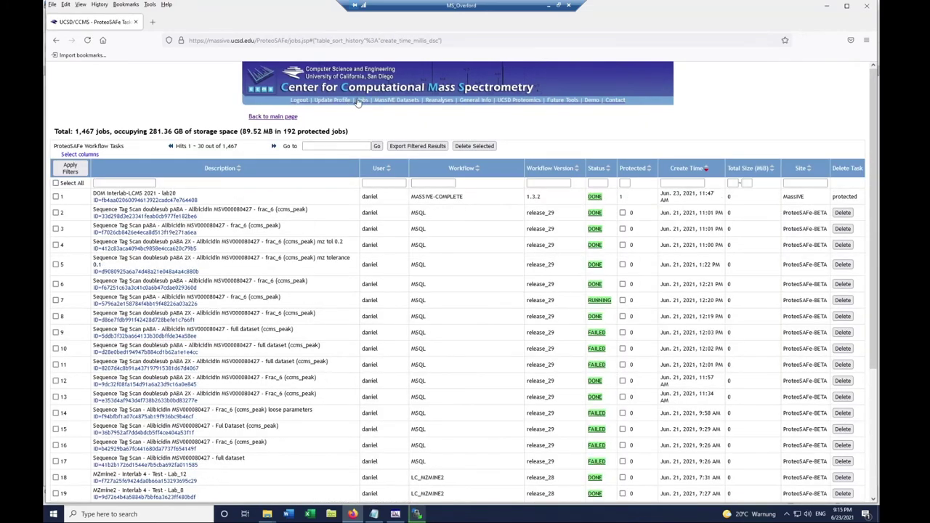
Refresh the MassIVE jobs list and open the finished lab20 dataset summary, MSV000087690
{"action": "left_click", "coordinate": [363, 104]}
{"action": "left_click", "coordinate": [598, 198]}
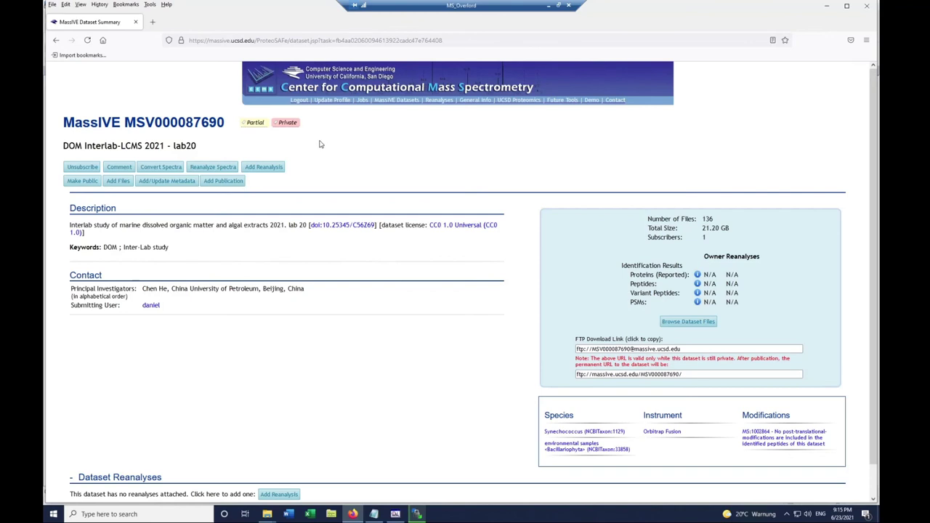
Make MSV000087690 public, then go to browsing MassIVE's publicly available datasets
{"action": "left_click", "coordinate": [80, 182]}
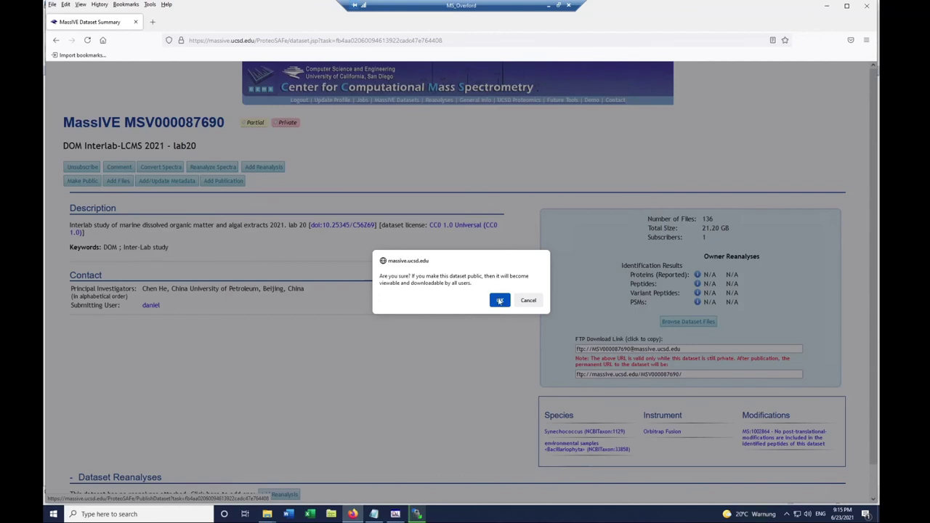
{"action": "left_click", "coordinate": [500, 301]}
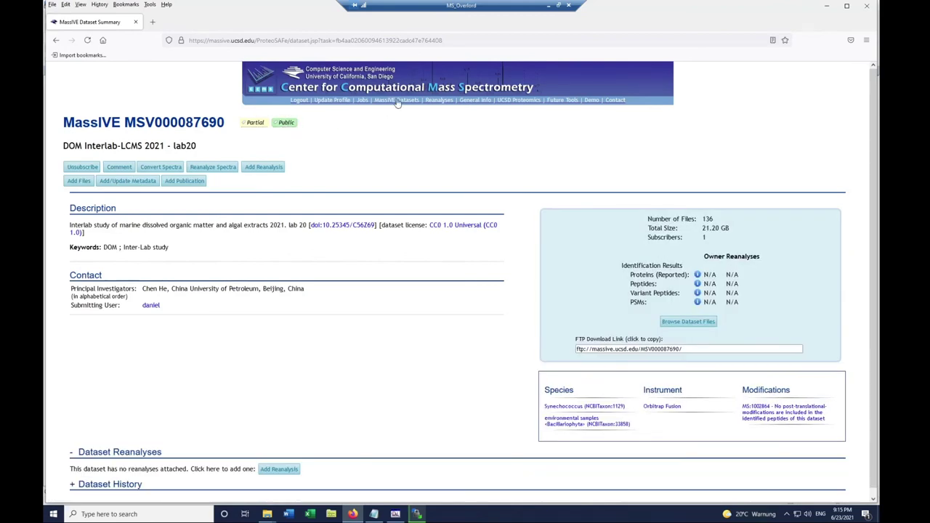
{"action": "left_click", "coordinate": [294, 89]}
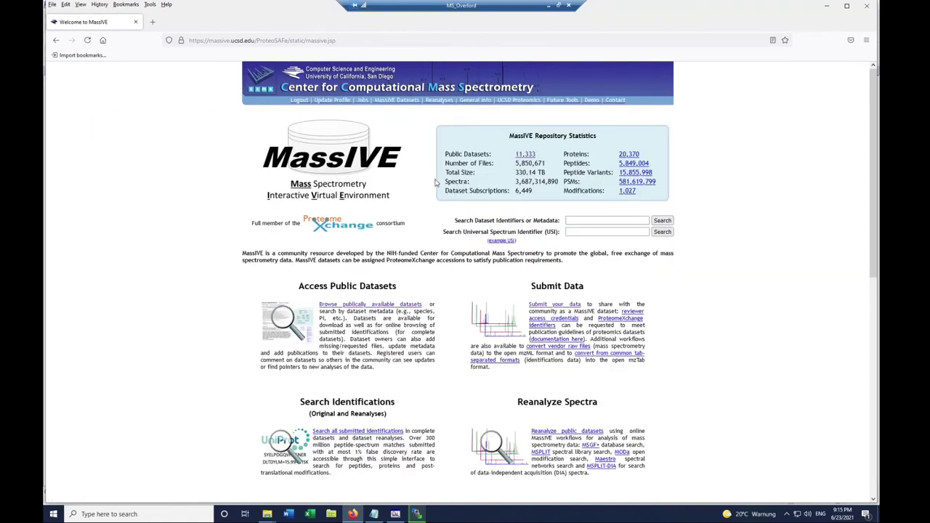
{"action": "left_click", "coordinate": [324, 307]}
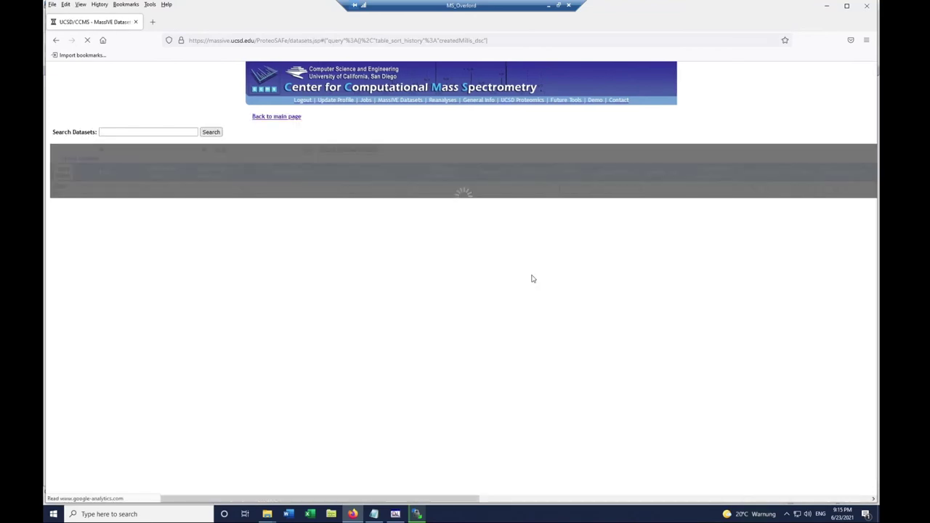